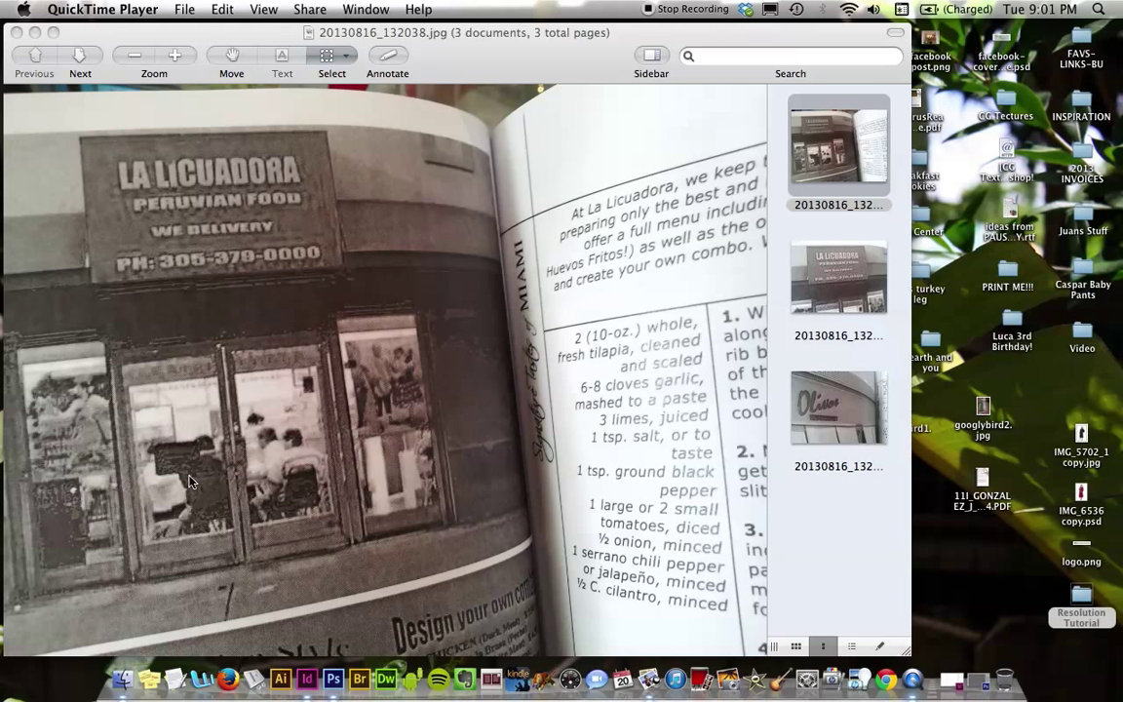
- View the La Licuadora sign close-up and the Olivos photo, then minimize Preview
{"action": "left_click", "coordinate": [820, 288]}
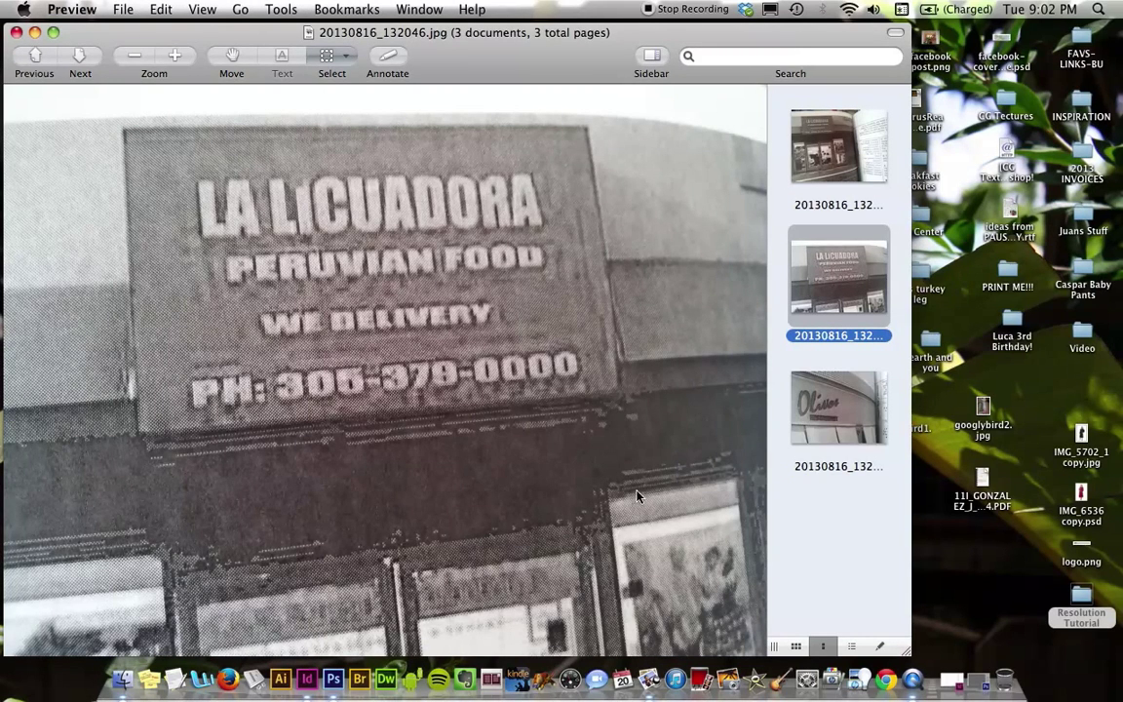
{"action": "left_click", "coordinate": [829, 409]}
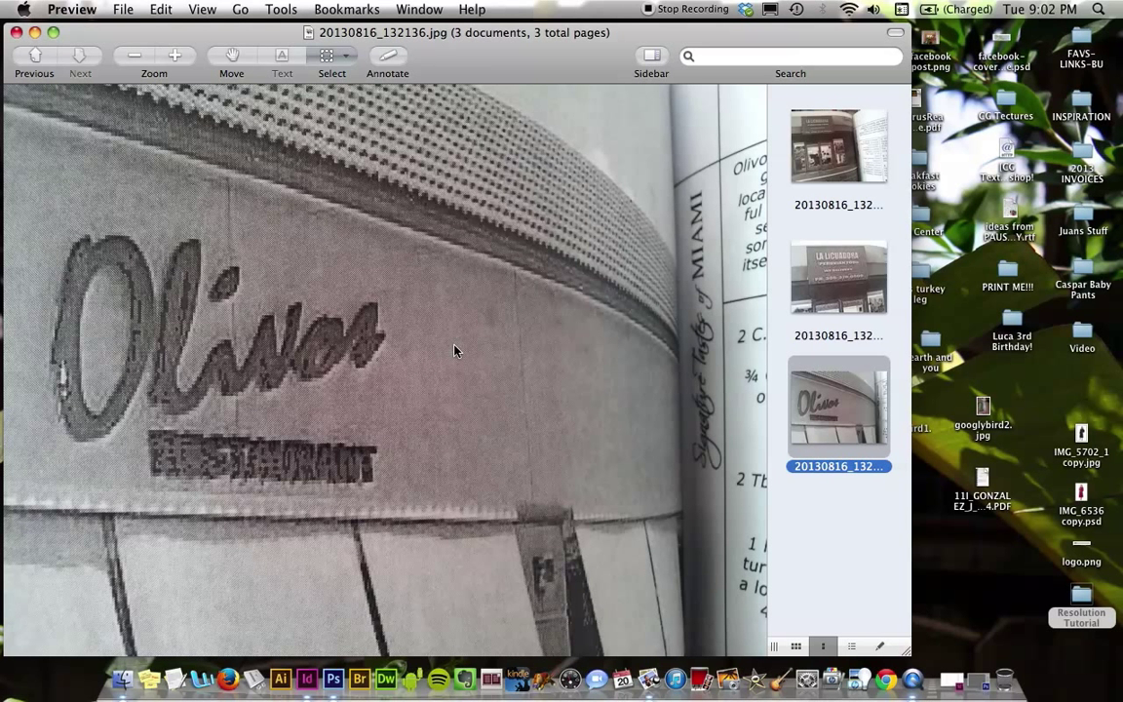
{"action": "left_click", "coordinate": [36, 33]}
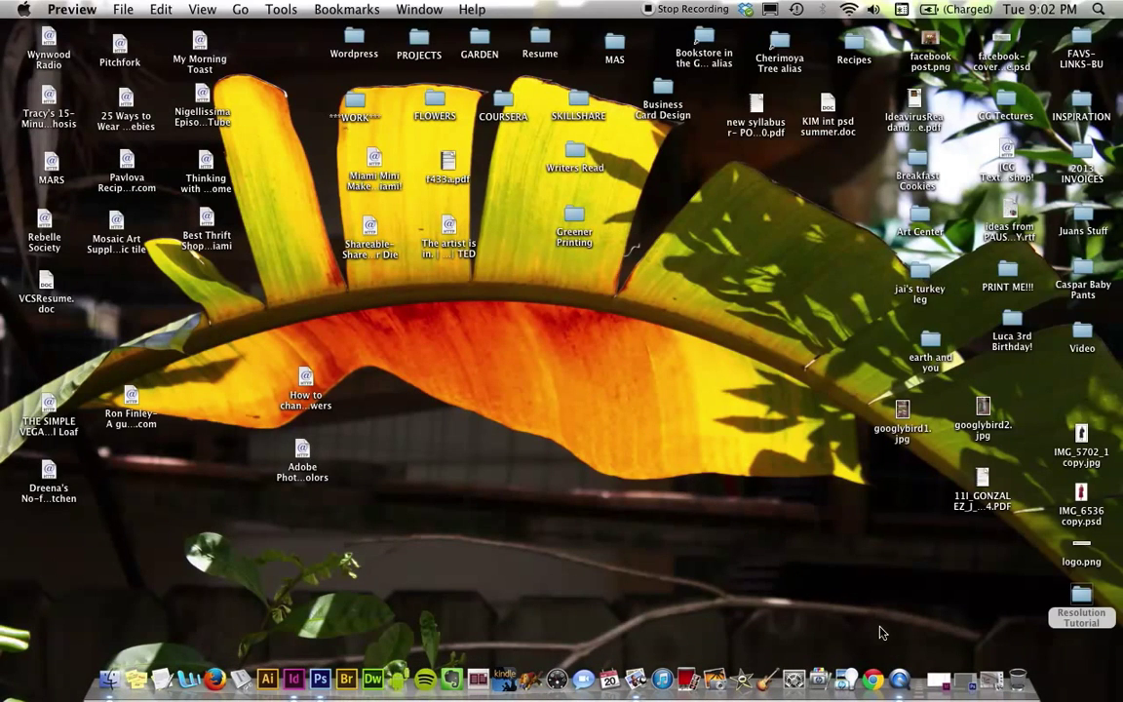
- Open baby-possum-lo.jpg and baby-possums-hi.jpg from Desktop > Resolution Tutorial in Photoshop
{"action": "left_click", "coordinate": [968, 683]}
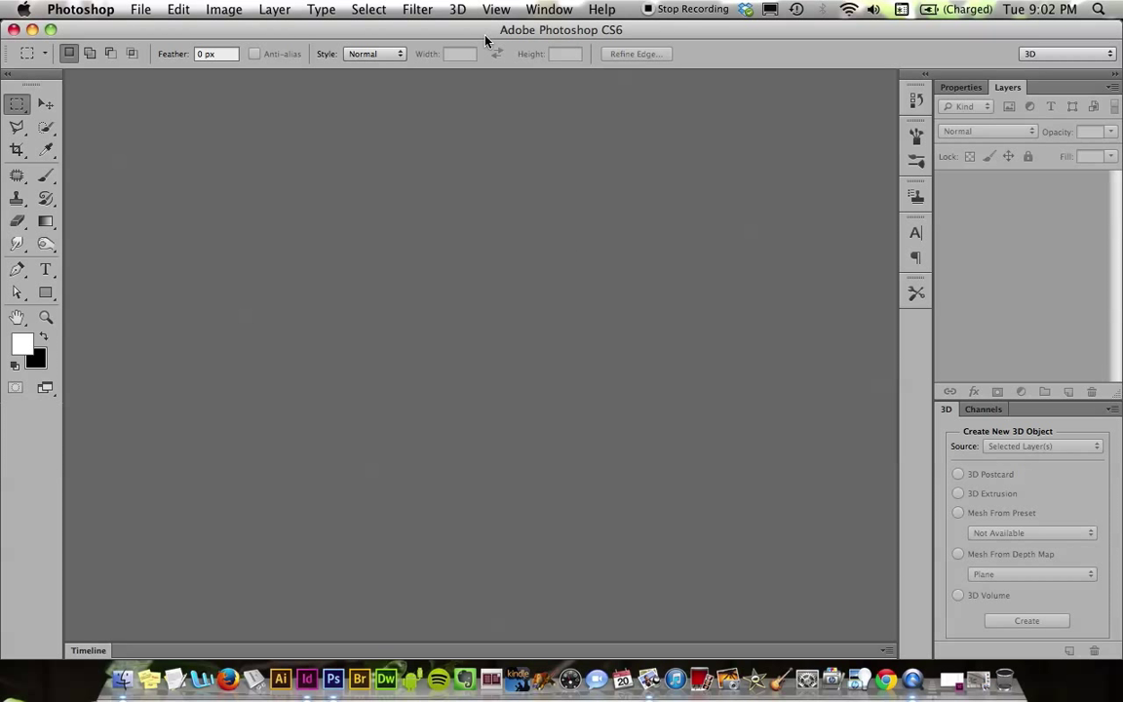
{"action": "double_click", "coordinate": [454, 145]}
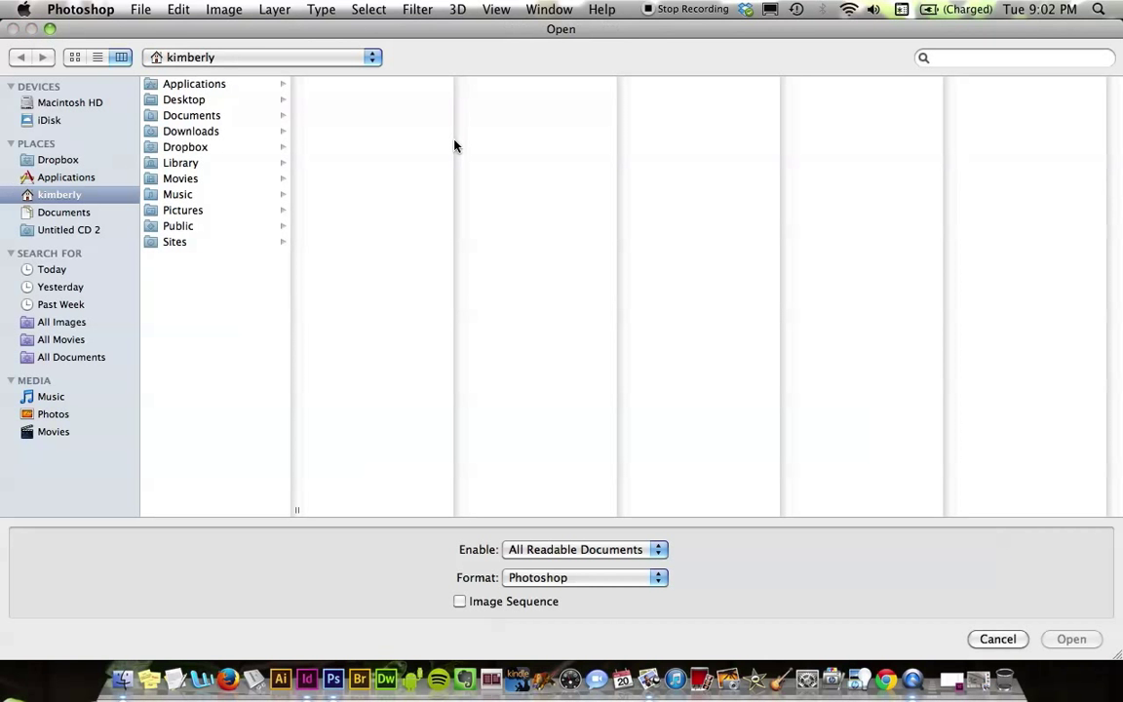
{"action": "key", "text": "super+shift+d"}
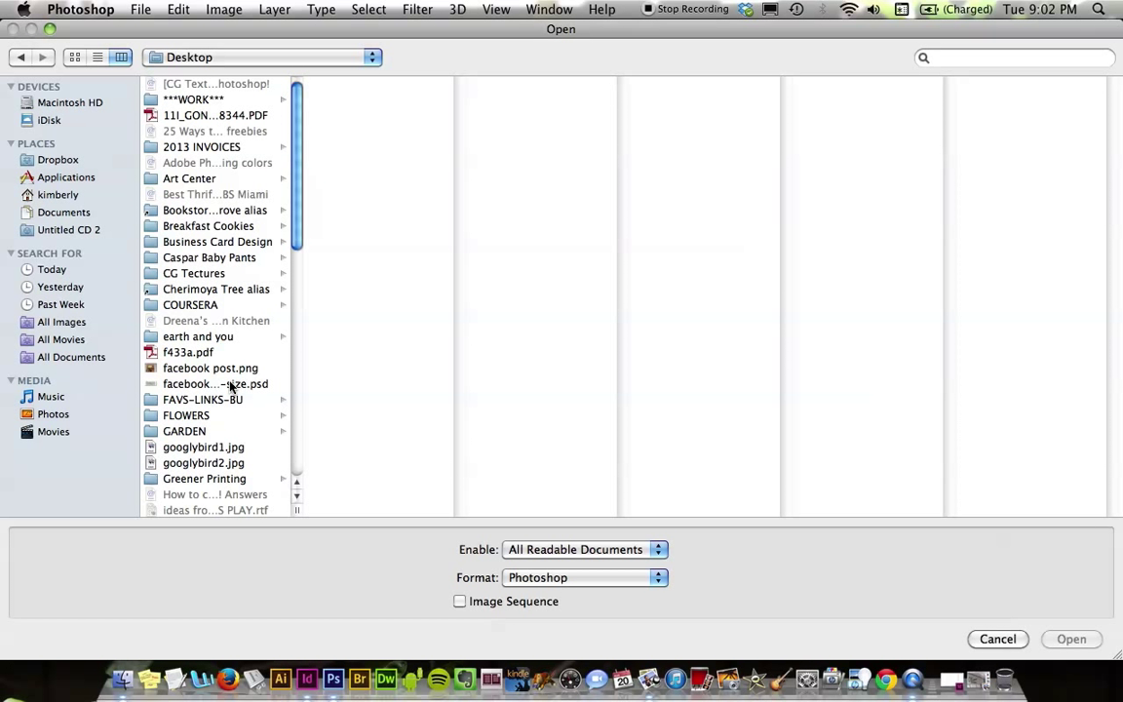
{"action": "scroll", "coordinate": [232, 387], "scroll_direction": "down", "scroll_amount": 10}
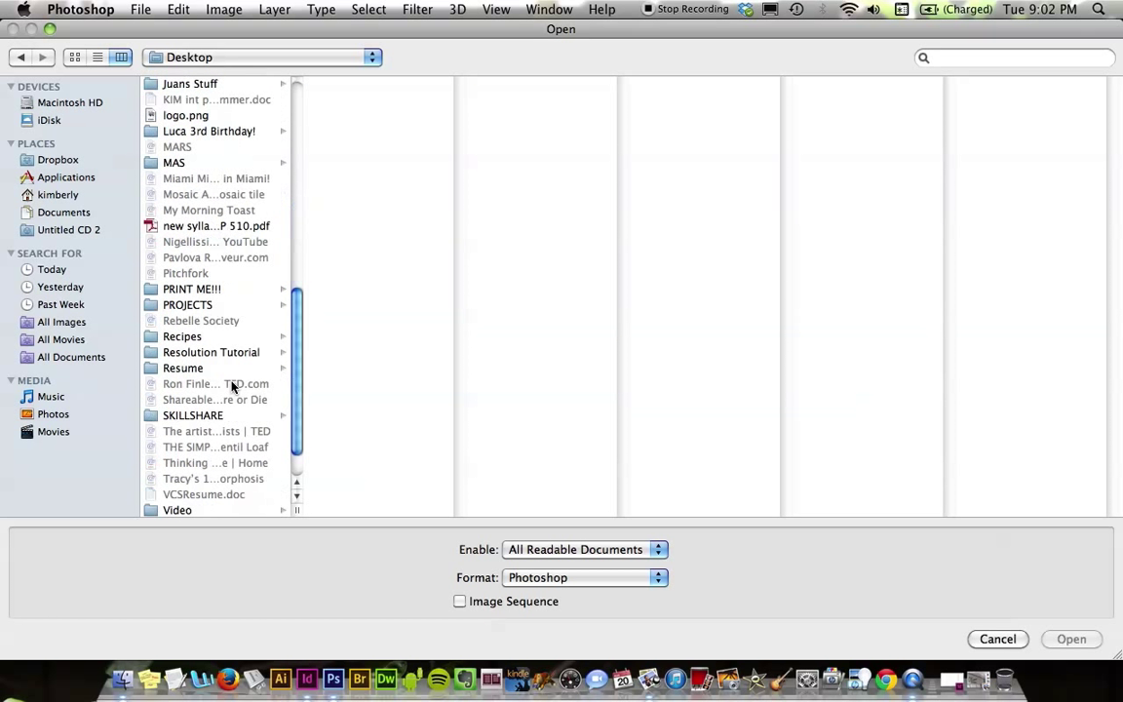
{"action": "left_click", "coordinate": [195, 352]}
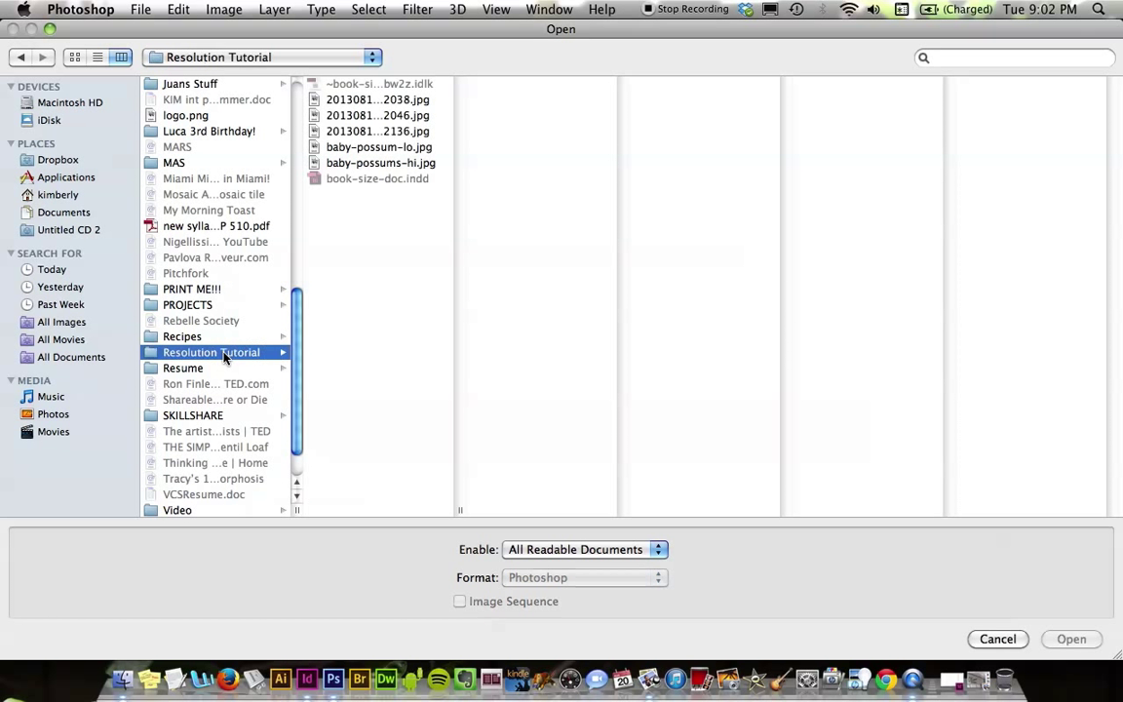
{"action": "left_click", "coordinate": [353, 147]}
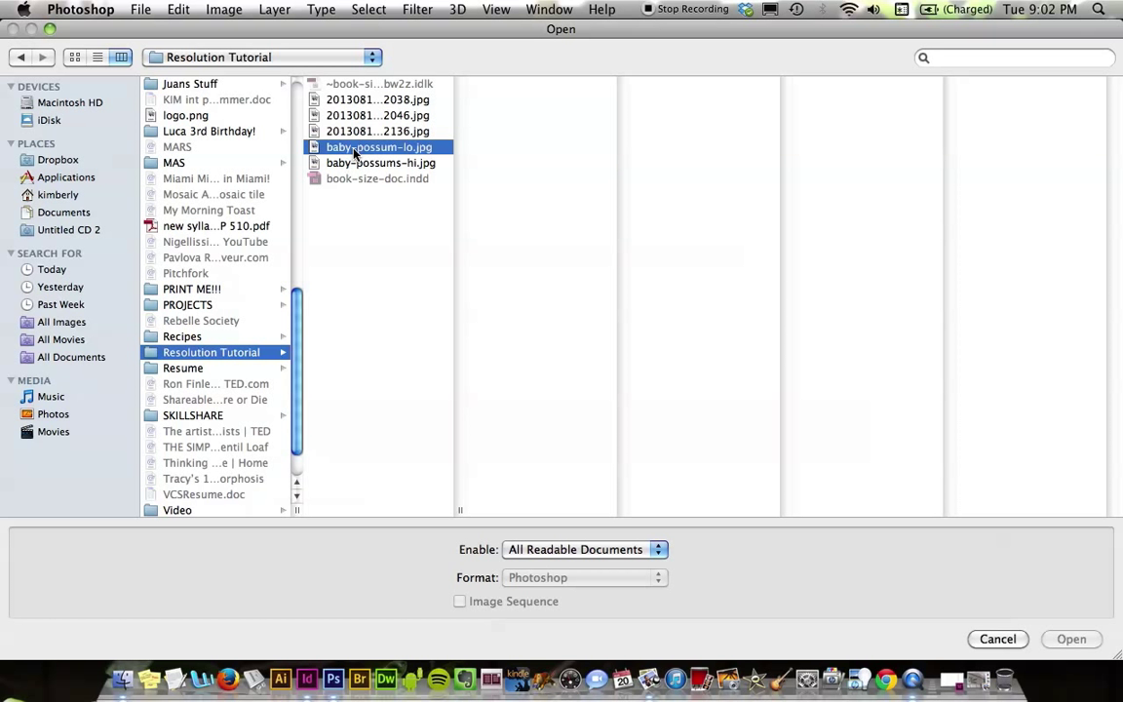
{"action": "left_click", "coordinate": [326, 164], "text": "shift"}
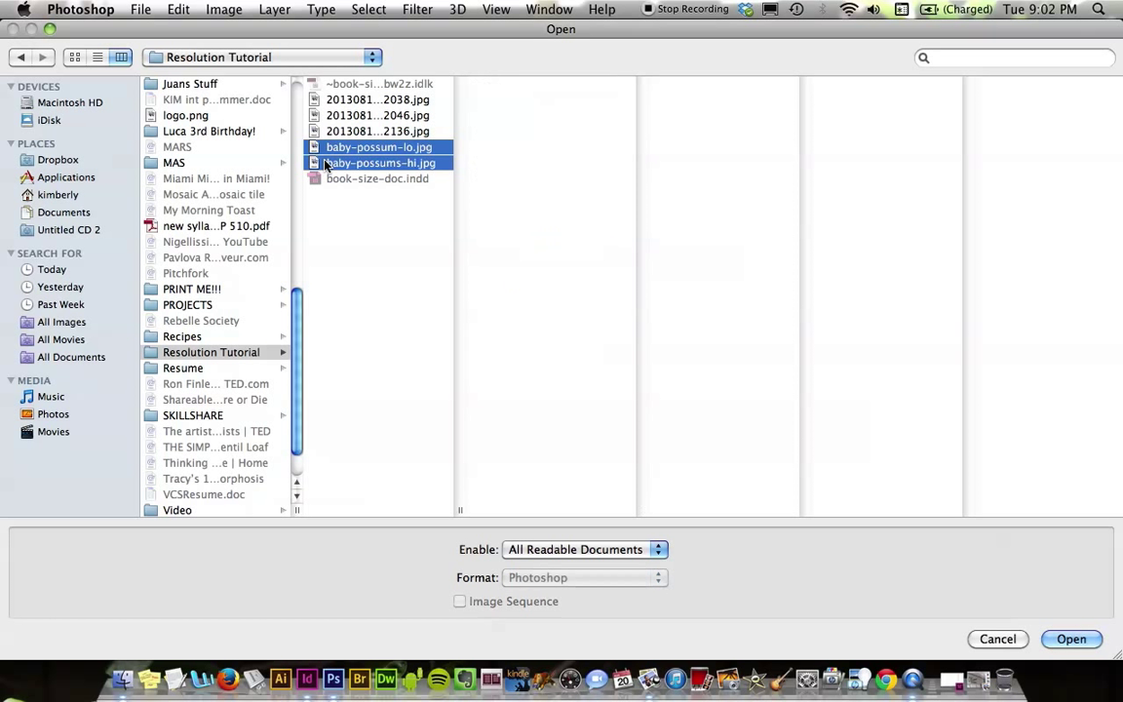
{"action": "left_click", "coordinate": [1072, 639]}
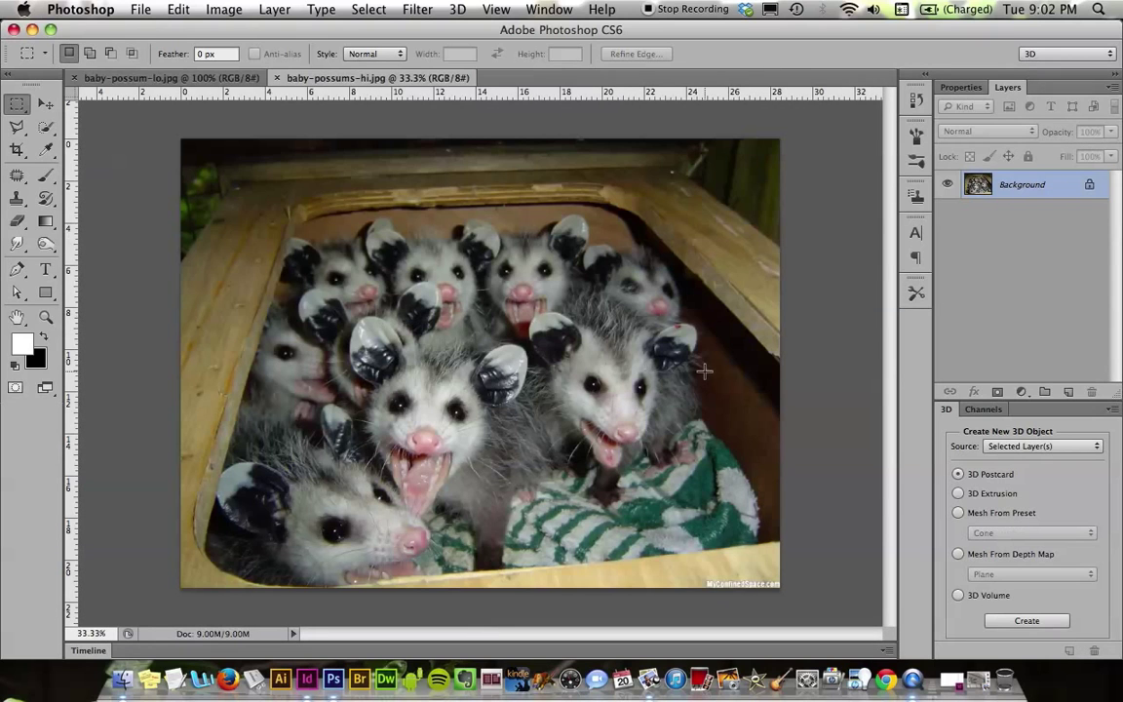
- Set baby-possum-lo.jpg to 300 pixels/inch in Image Size with Resample Image unchecked
{"action": "left_click", "coordinate": [191, 82]}
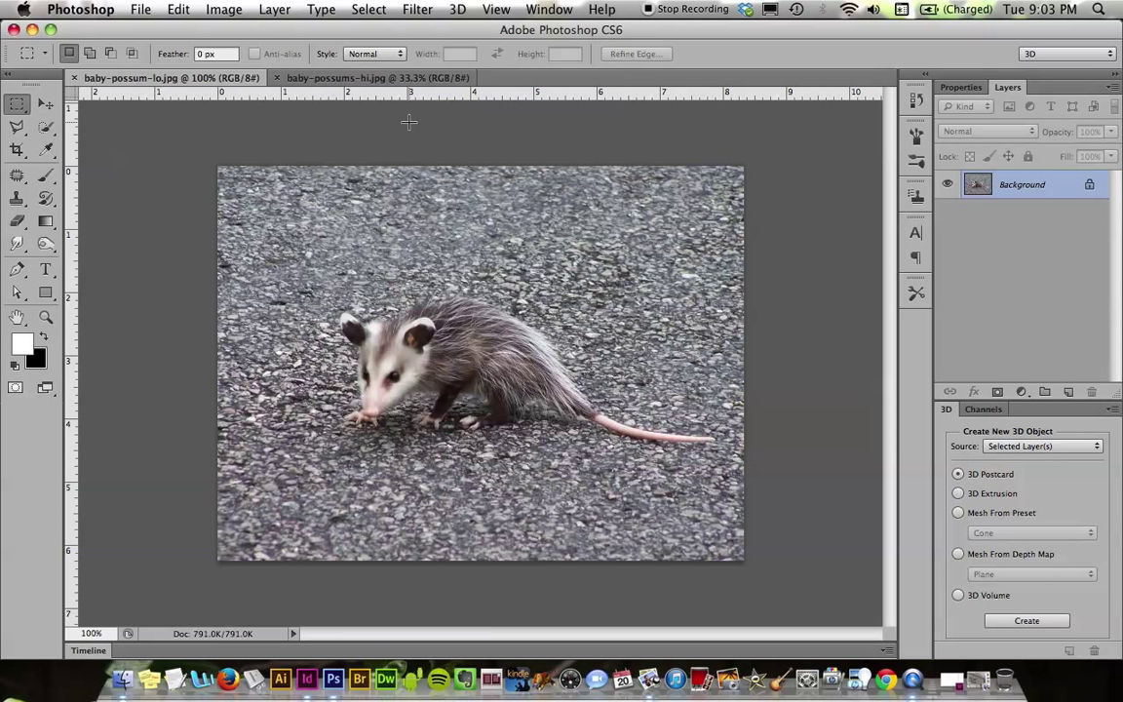
{"action": "left_click", "coordinate": [202, 8]}
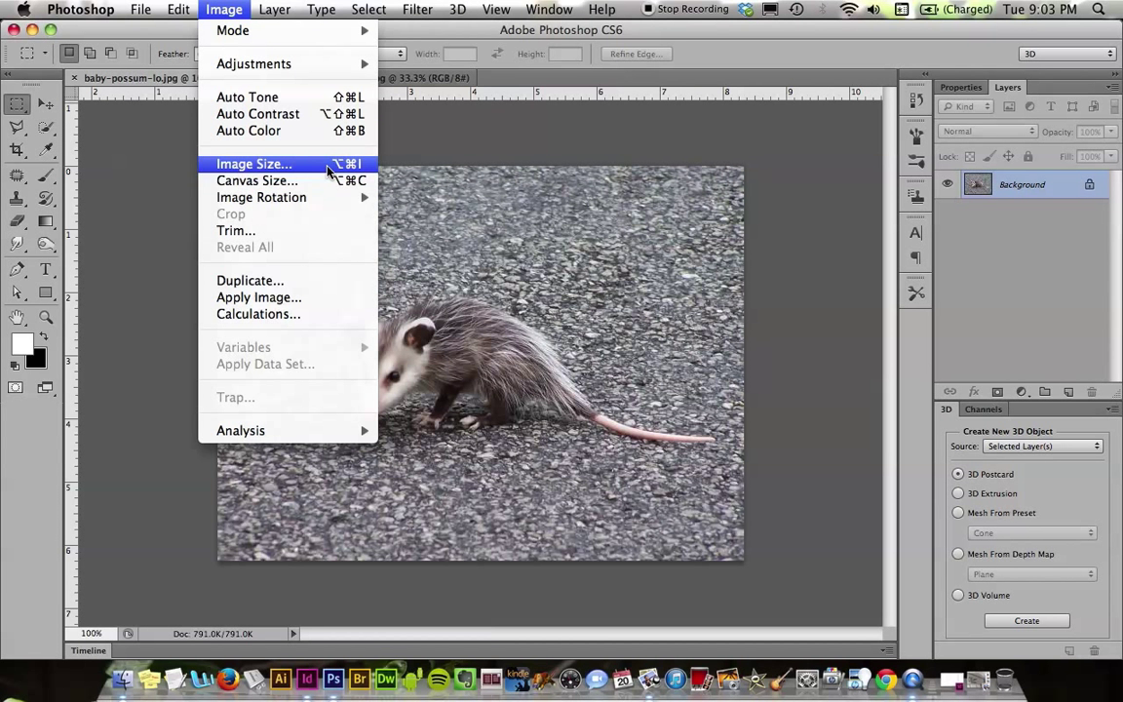
{"action": "left_click", "coordinate": [292, 163]}
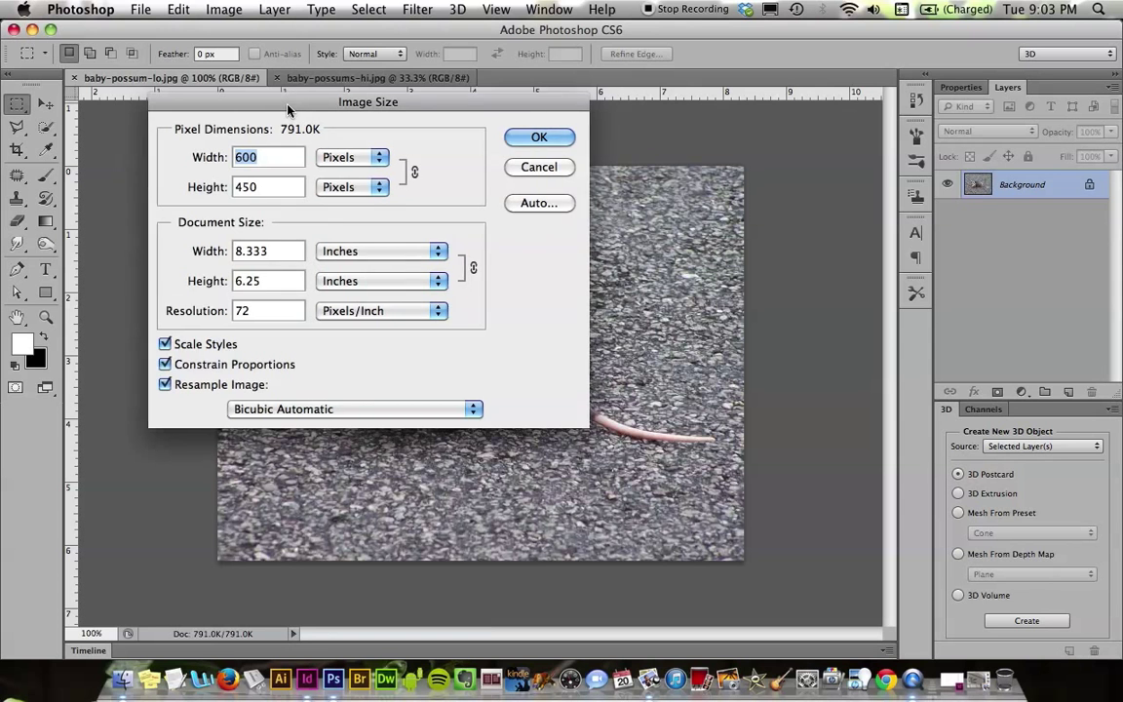
{"action": "left_click_drag", "start_coordinate": [286, 110], "coordinate": [690, 121]}
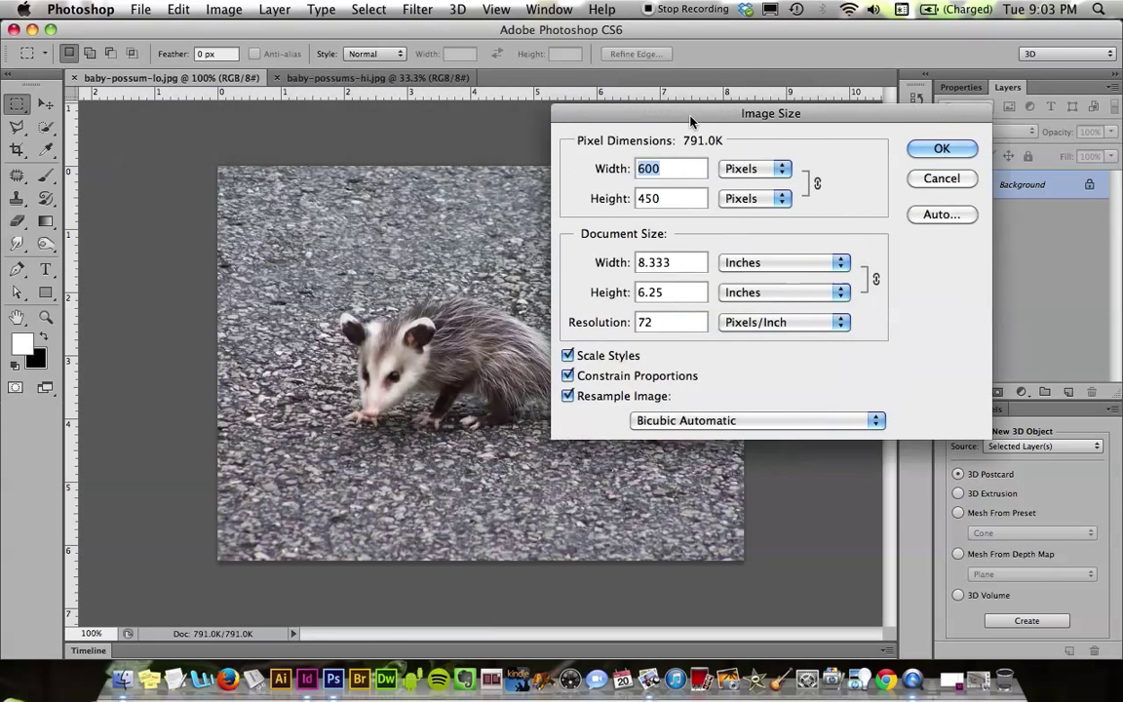
{"action": "left_click", "coordinate": [568, 397]}
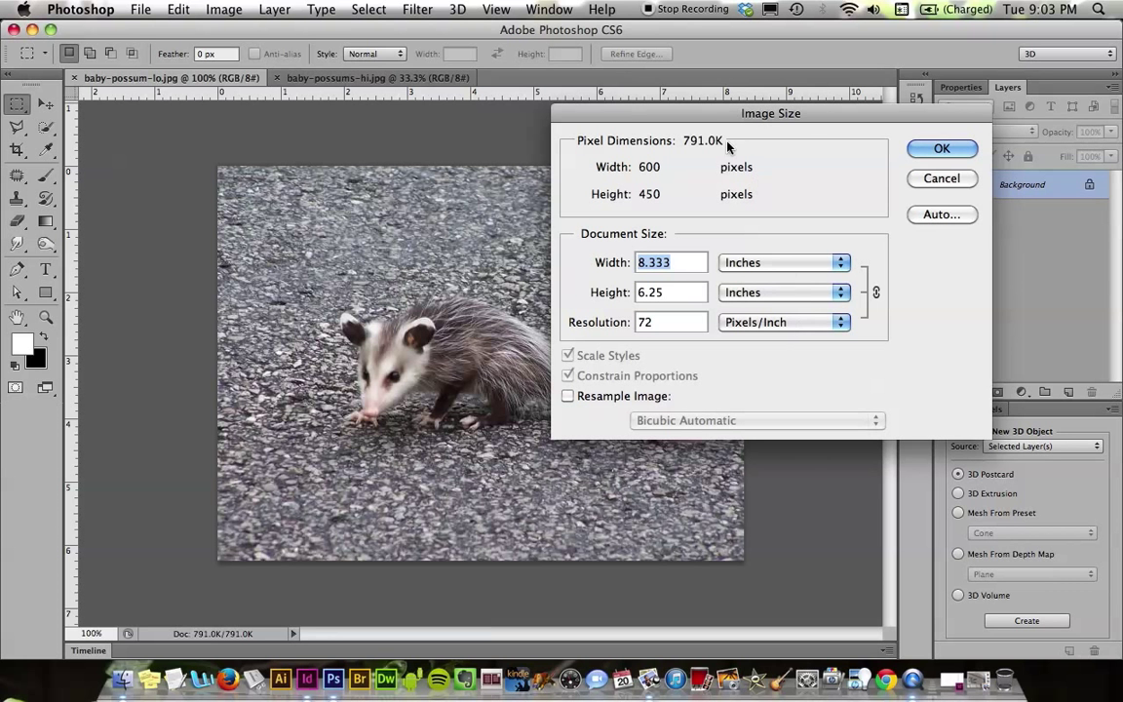
{"action": "left_click_drag", "start_coordinate": [702, 124], "coordinate": [715, 122]}
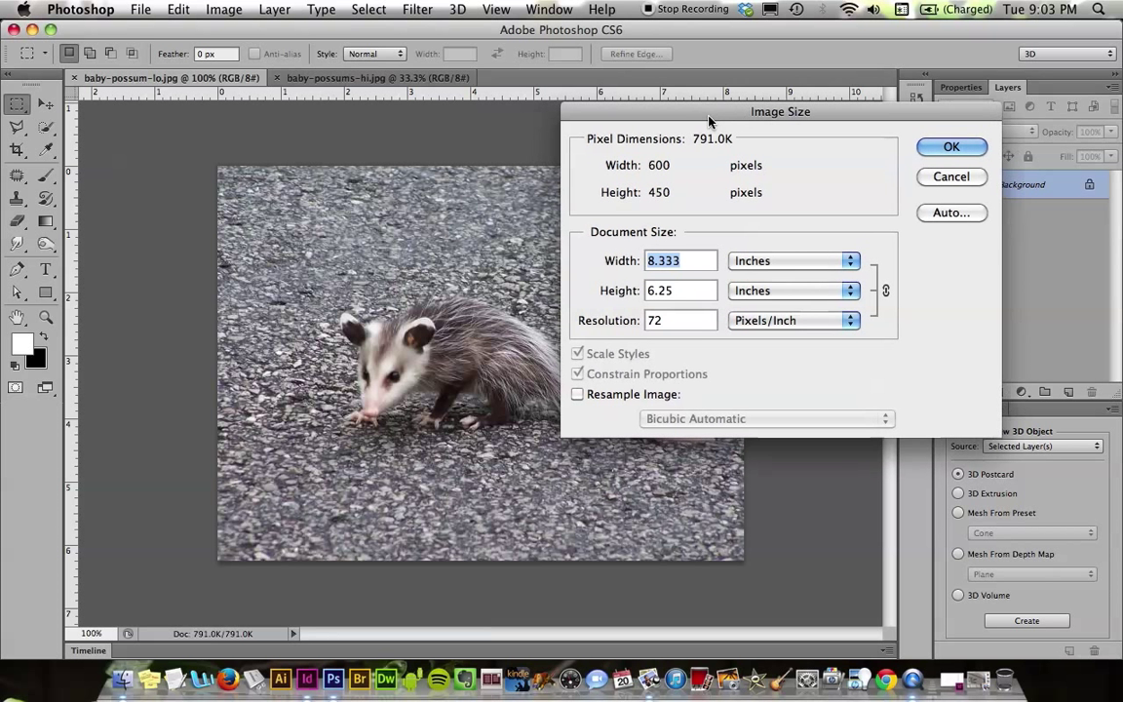
{"action": "left_click", "coordinate": [670, 320]}
{"action": "double_click", "coordinate": [660, 320]}
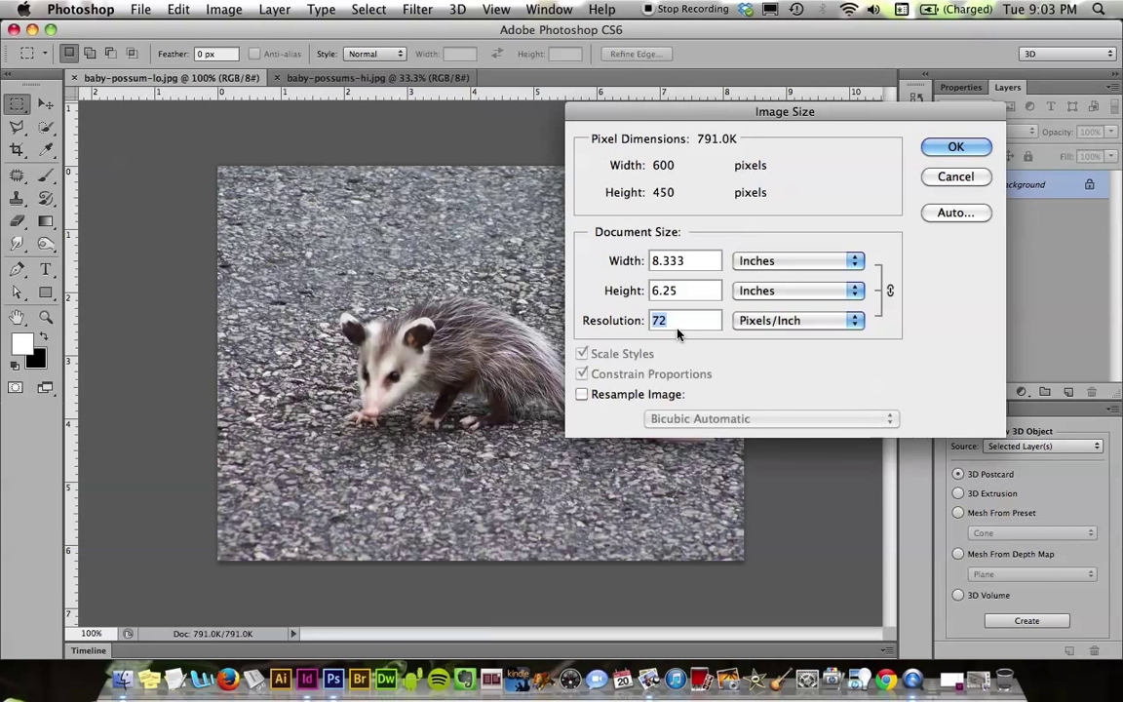
{"action": "type", "text": "300"}
{"action": "left_click", "coordinate": [956, 147]}
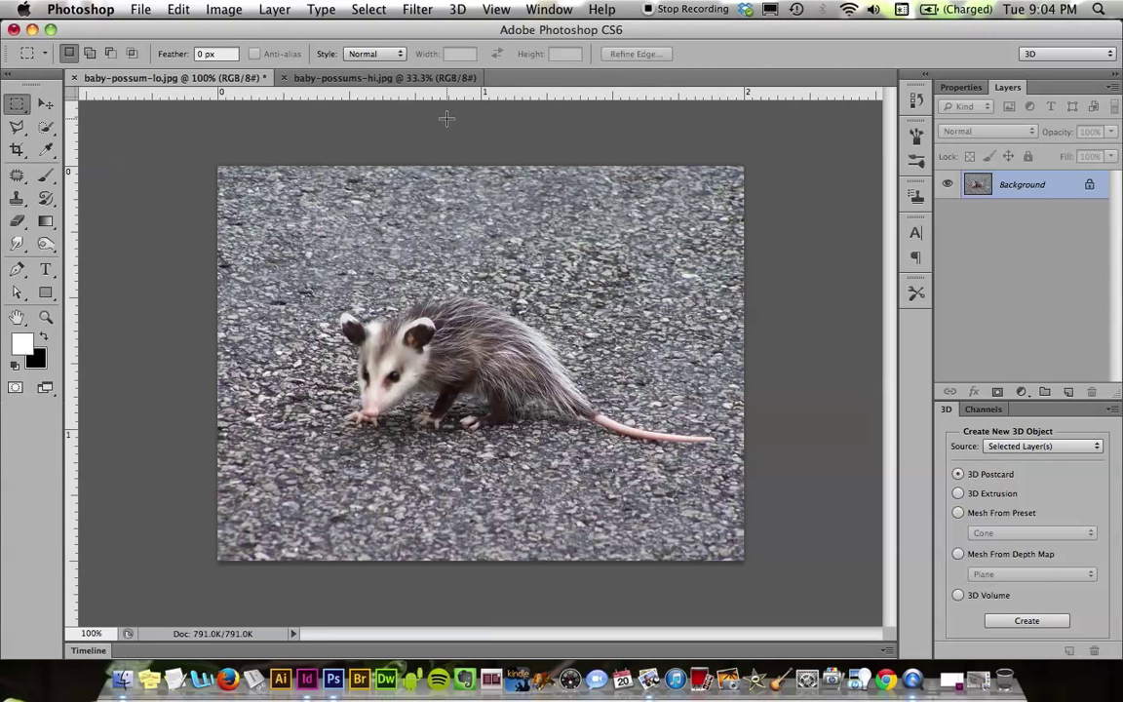
{"action": "left_click", "coordinate": [384, 79]}
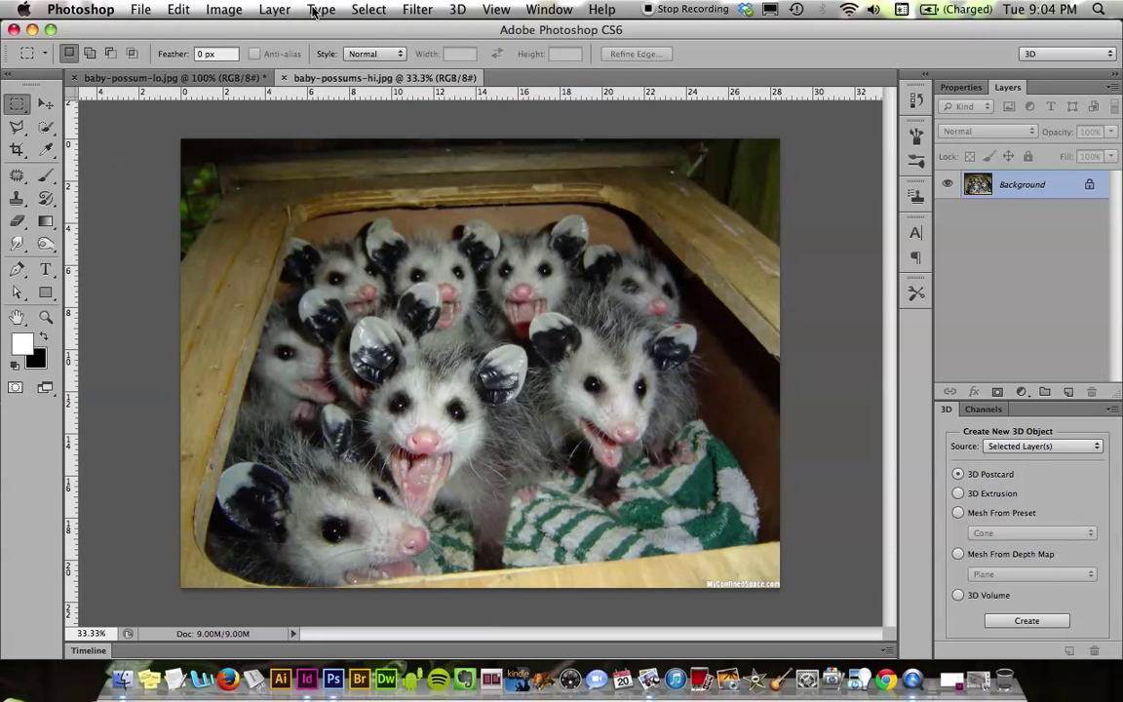
- Give baby-possums-hi.jpg 300 ppi in Image Size, making it 6.827 × 5.12 inches
{"action": "left_click", "coordinate": [223, 9]}
{"action": "left_click", "coordinate": [251, 180]}
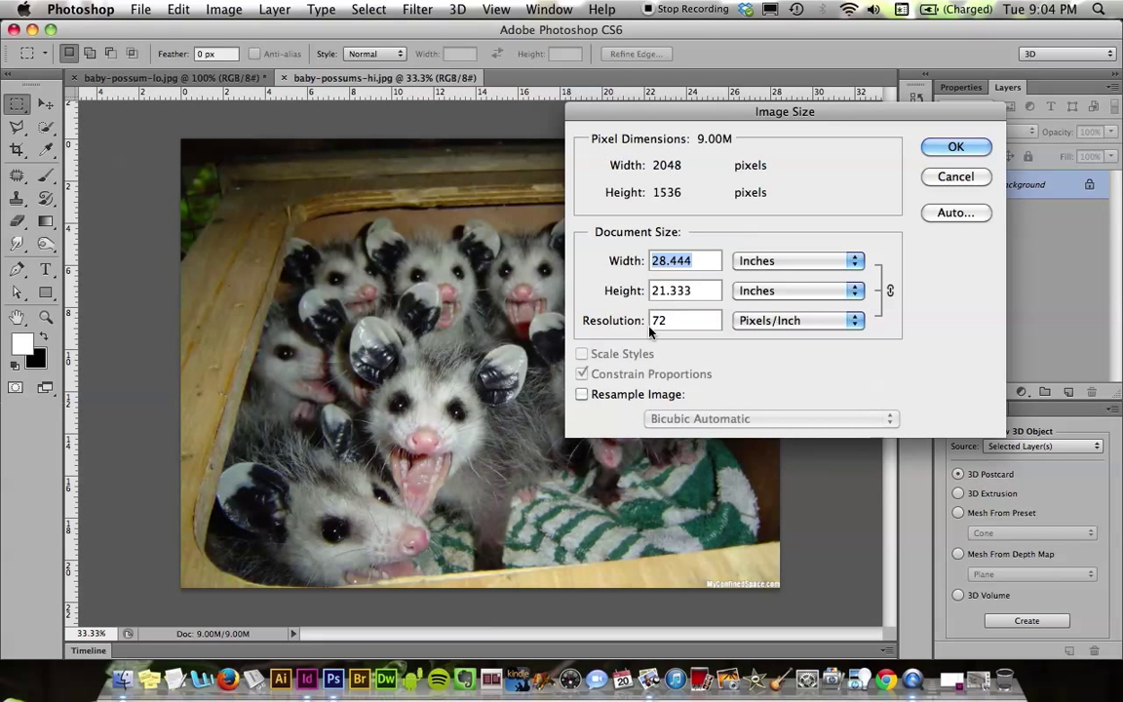
{"action": "left_click", "coordinate": [620, 322]}
{"action": "type", "text": "300"}
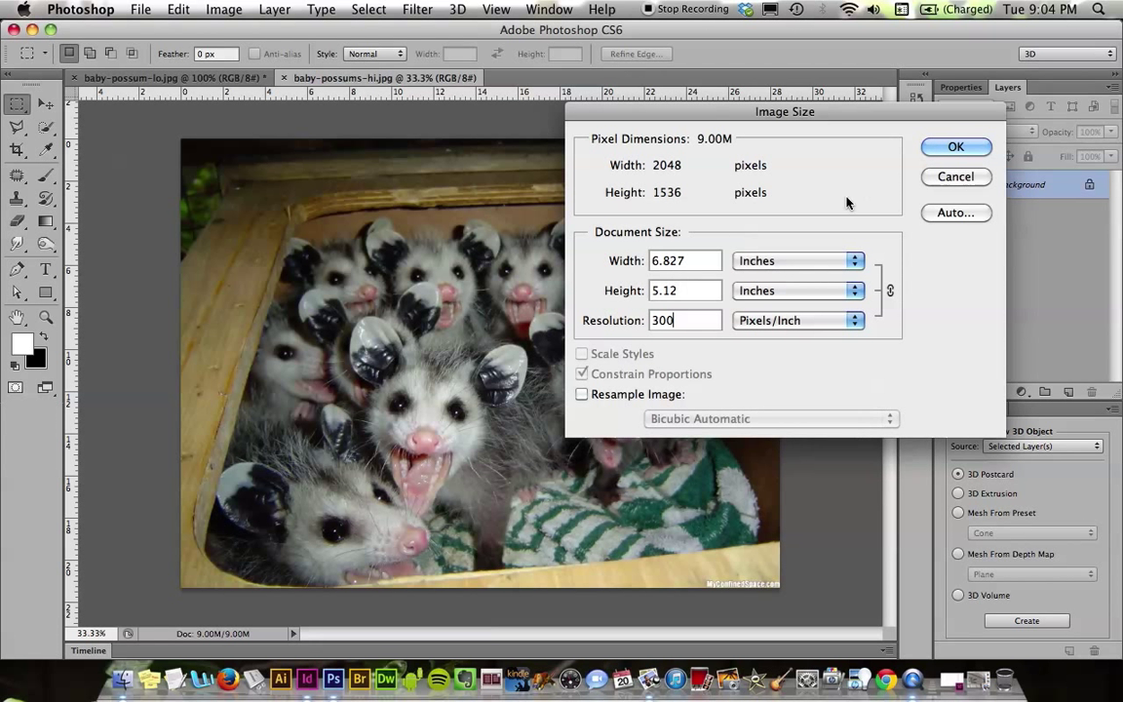
{"action": "left_click", "coordinate": [954, 147]}
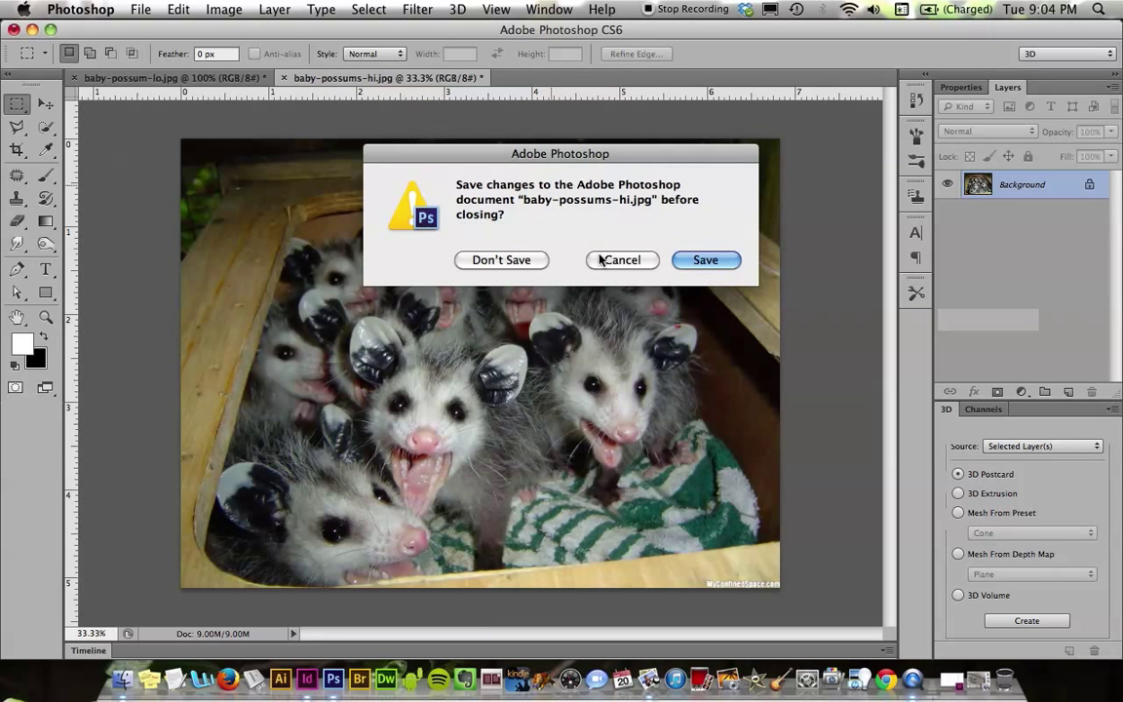
- Save both possum photos as quality-12 JPEGs and close them
{"action": "left_click", "coordinate": [701, 259]}
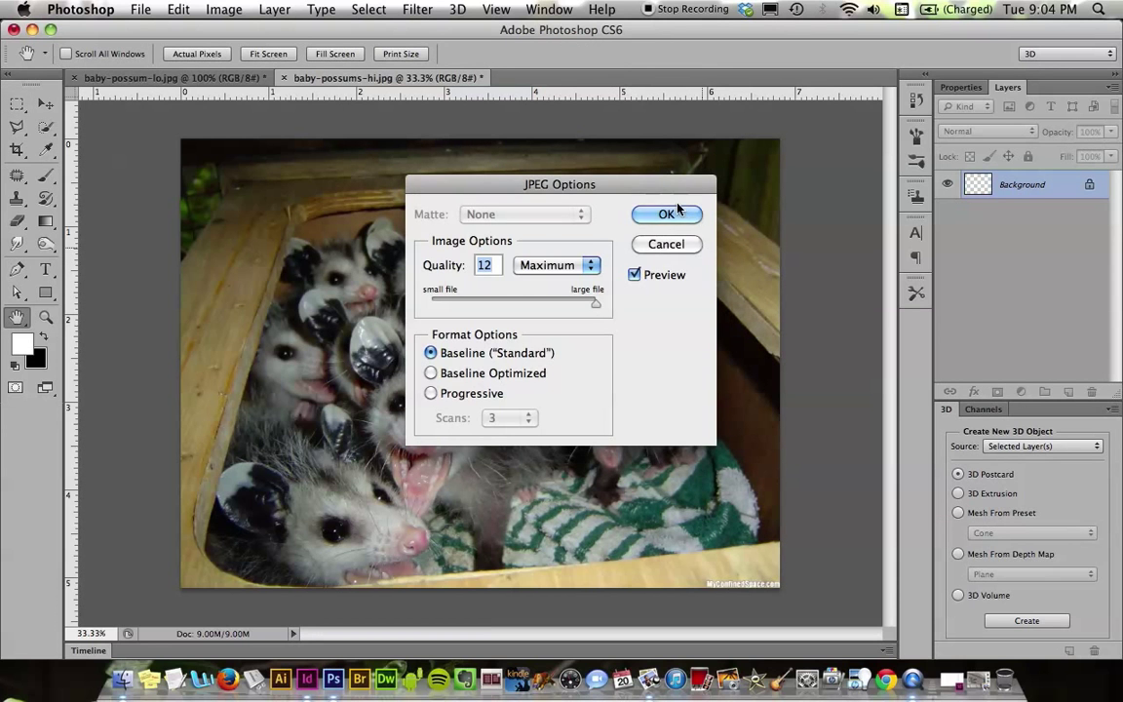
{"action": "left_click", "coordinate": [666, 214]}
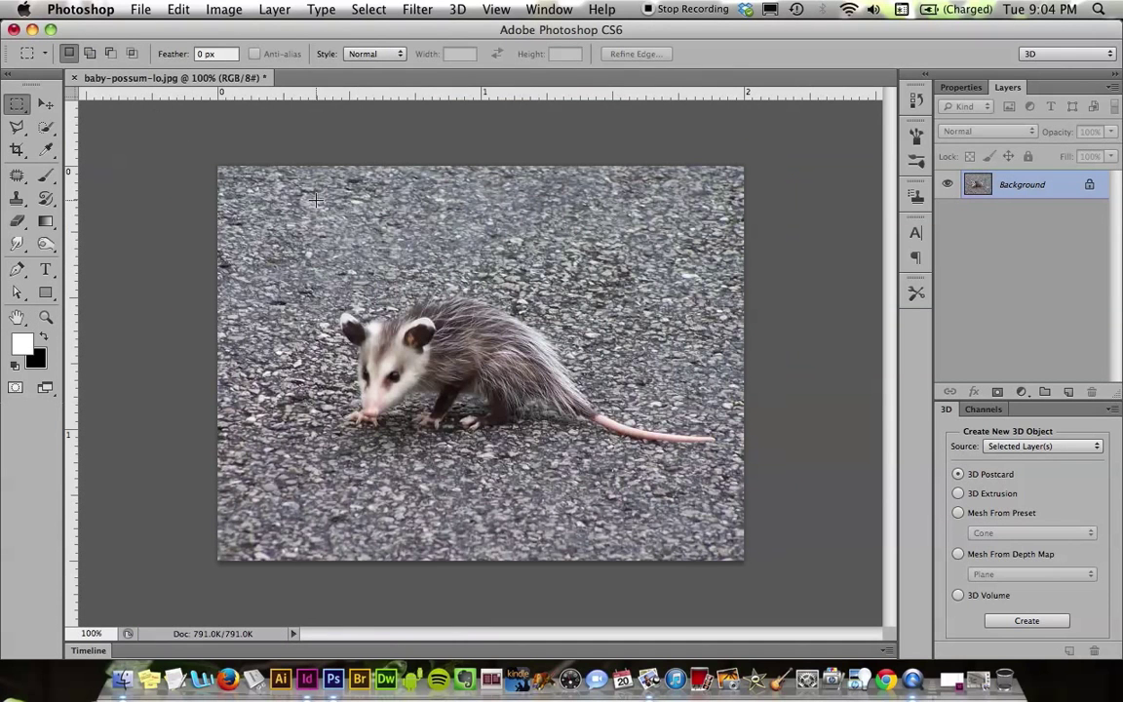
{"action": "left_click", "coordinate": [74, 77]}
{"action": "left_click", "coordinate": [705, 259]}
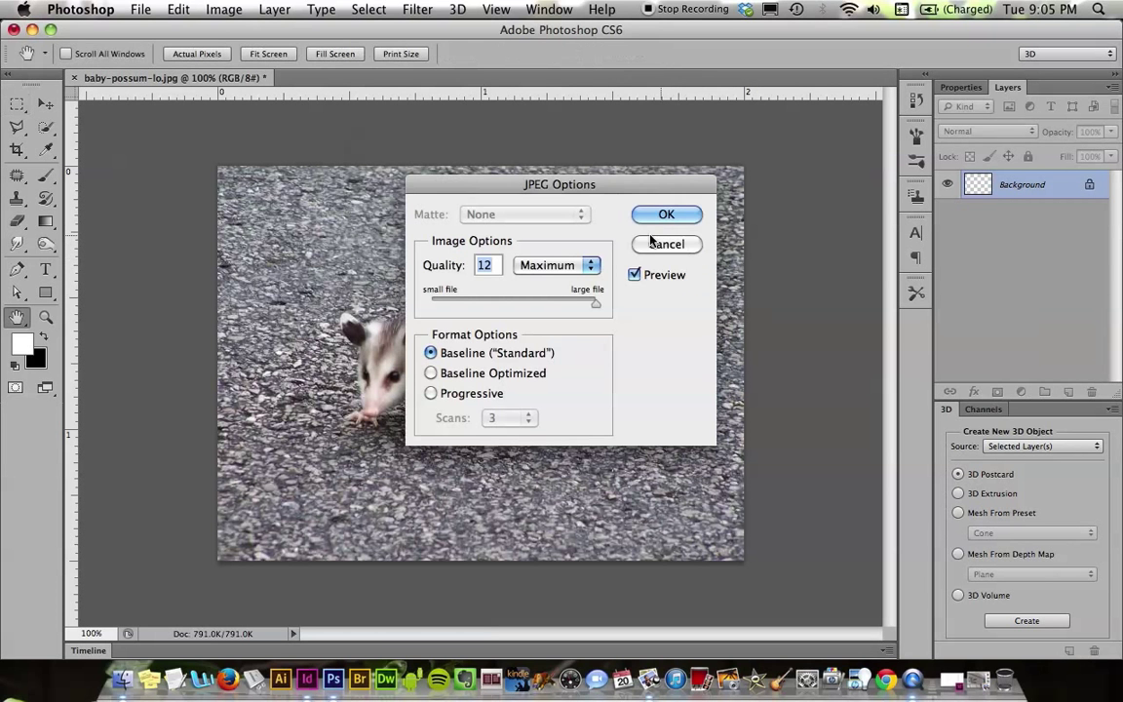
{"action": "left_click", "coordinate": [667, 214]}
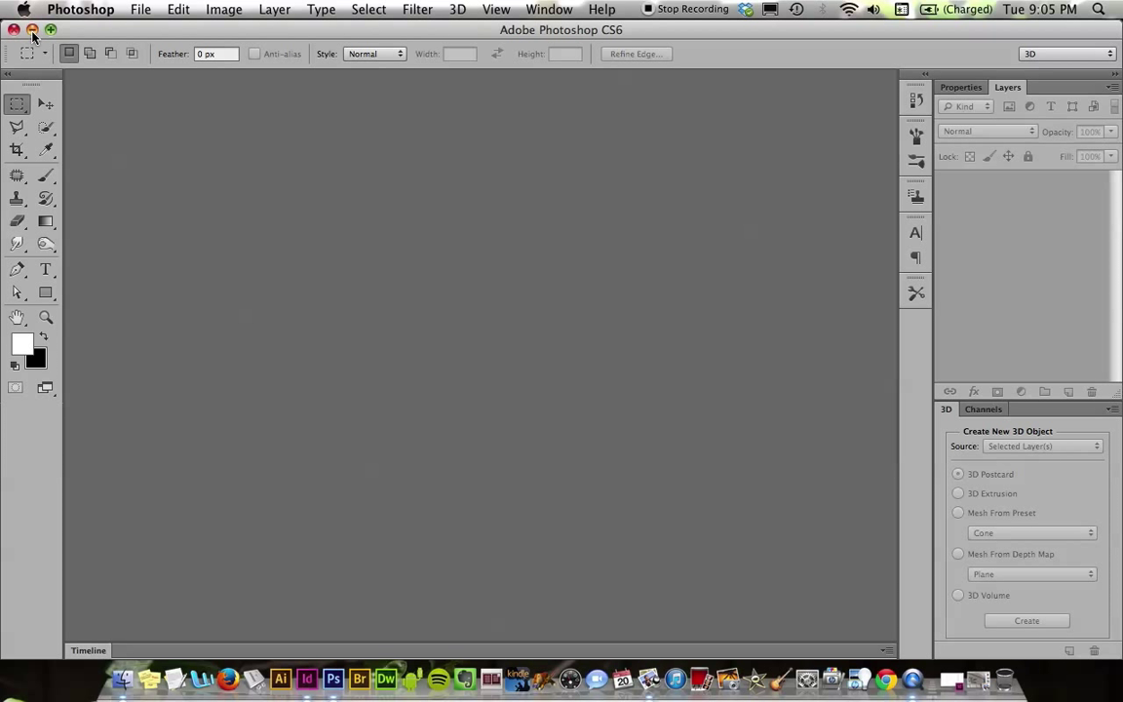
- Quit Photoshop, restore book-size-doc.indd and zoom out to show the whole 7×7 page
{"action": "key", "text": "super+Tab"}
{"action": "key", "text": "super+Tab"}
{"action": "key", "text": "super+Tab"}
{"action": "key", "text": "super+Tab"}
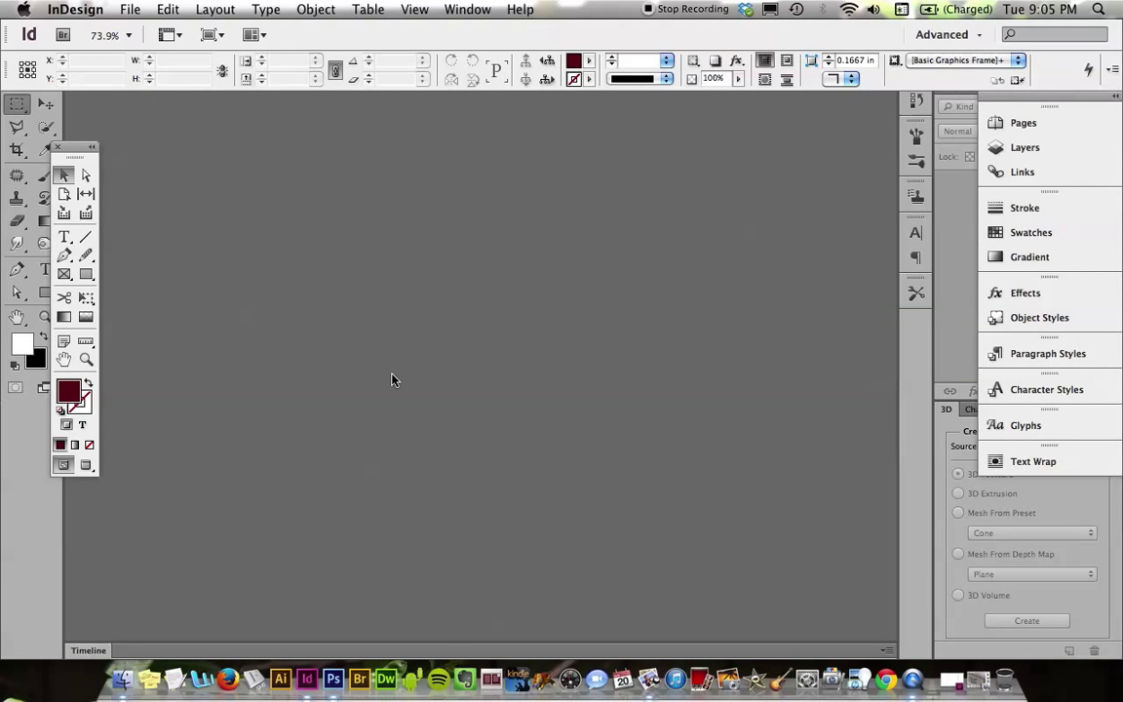
{"action": "key", "text": "super+Tab"}
{"action": "left_click", "coordinate": [13, 30]}
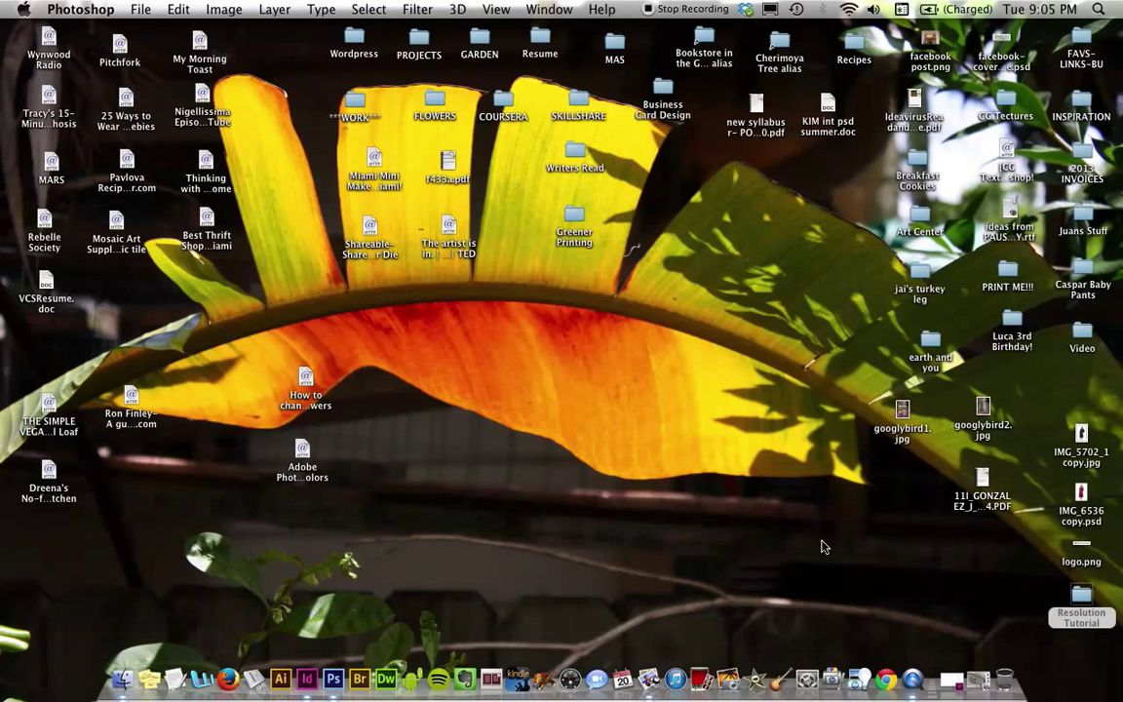
{"action": "left_click", "coordinate": [951, 681]}
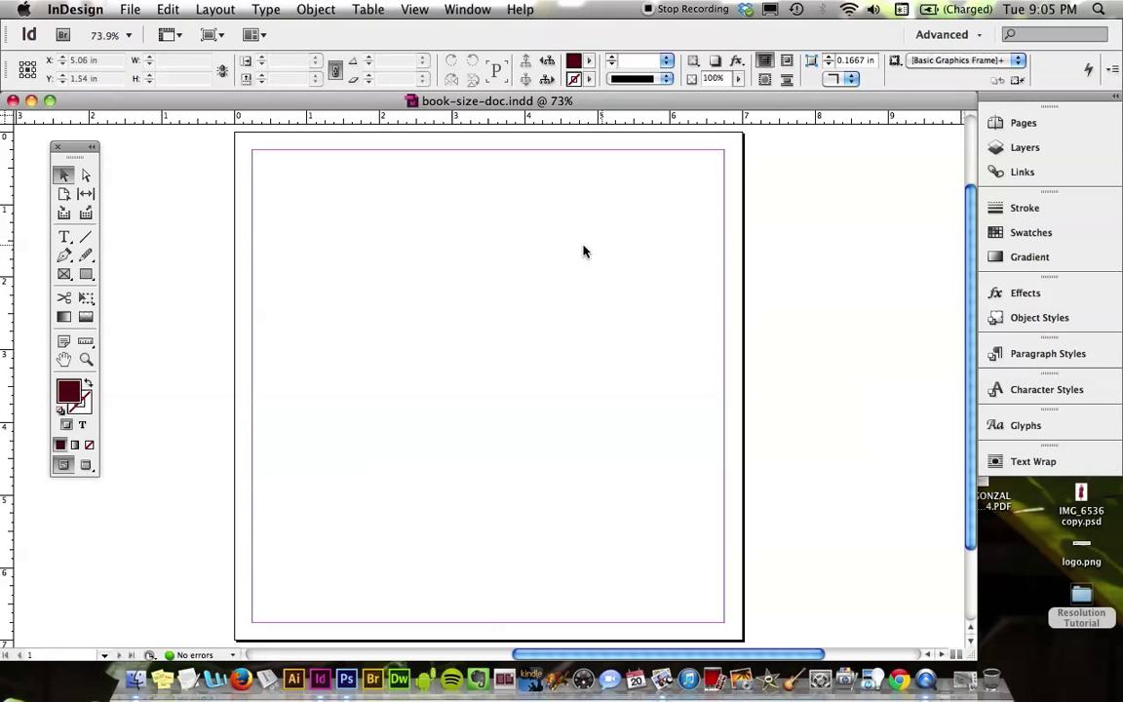
{"action": "key", "text": "super+minus"}
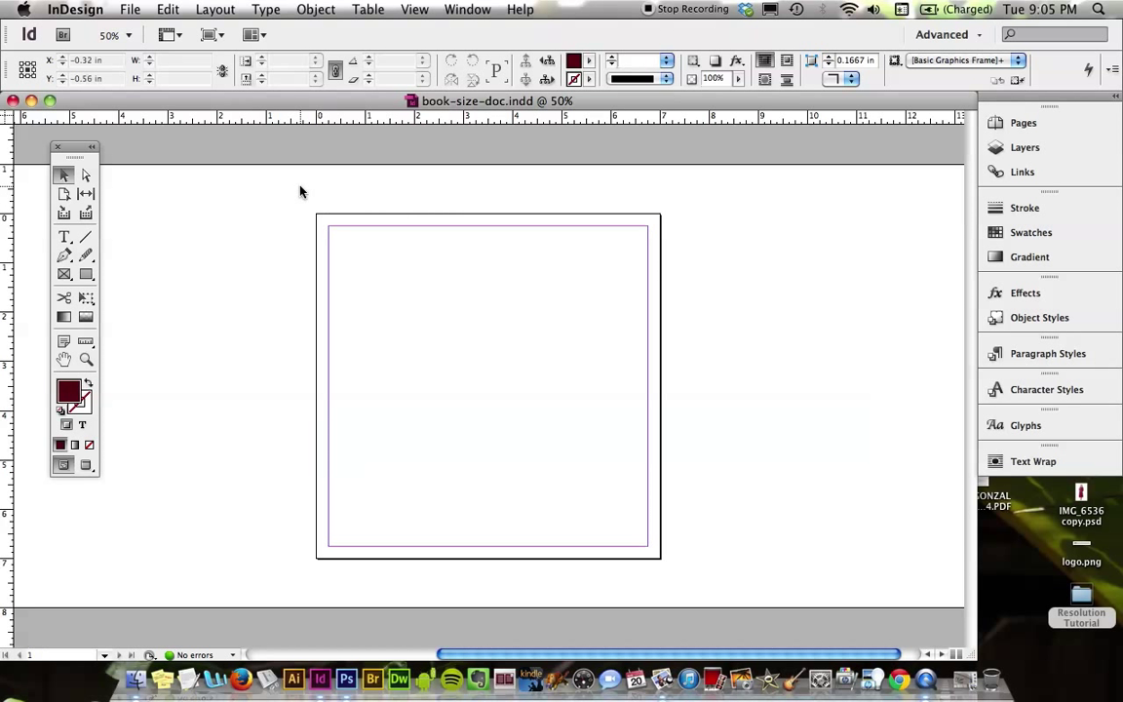
- Load baby-possum-lo.jpg and baby-possums-hi.jpg from Desktop > Resolution Tutorial into the Place cursor
{"action": "key", "text": "super+d"}
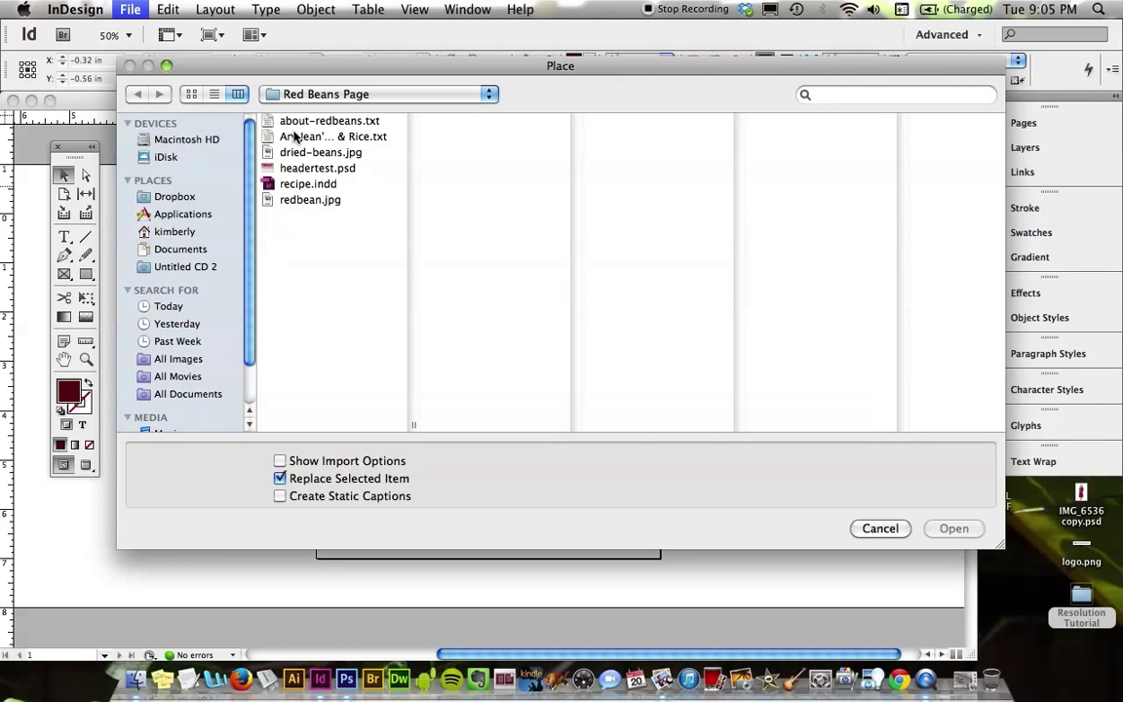
{"action": "left_click", "coordinate": [296, 94]}
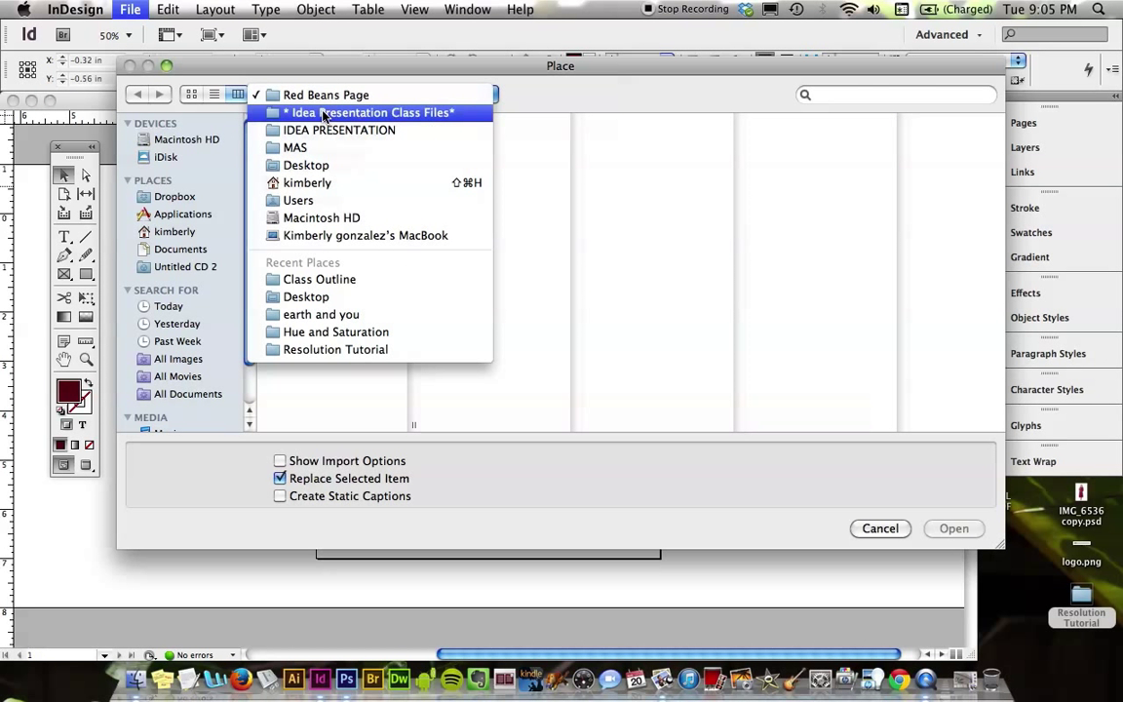
{"action": "left_click", "coordinate": [175, 195]}
{"action": "left_click", "coordinate": [162, 198]}
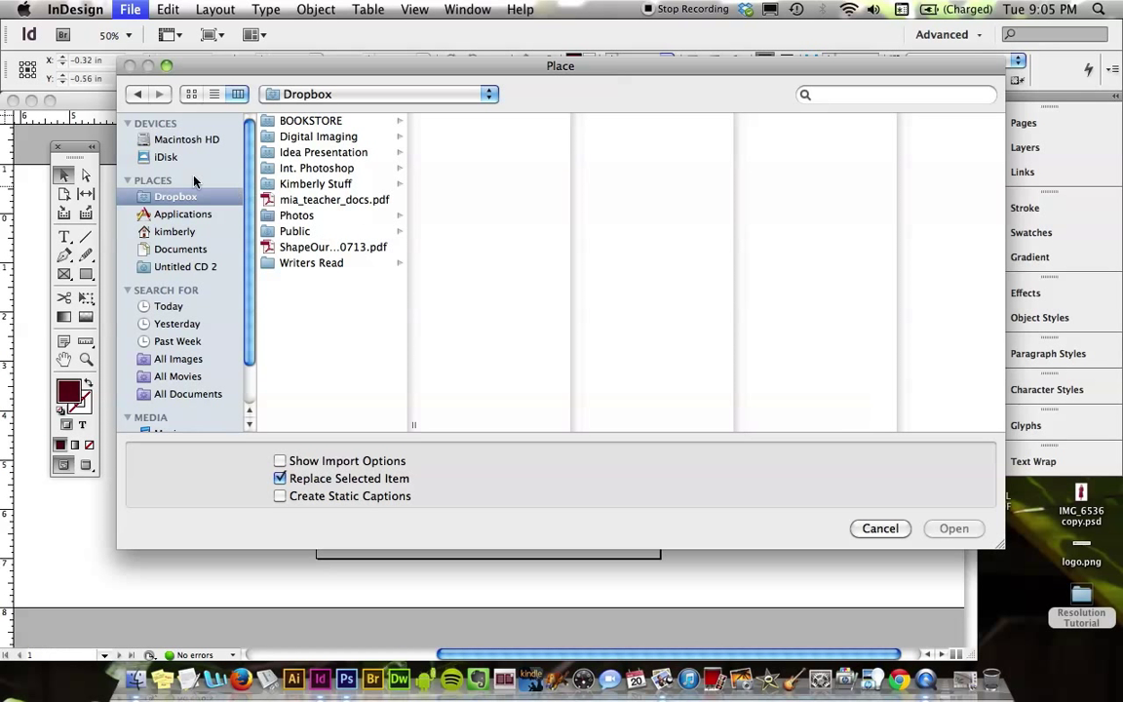
{"action": "key", "text": "super+shift+d"}
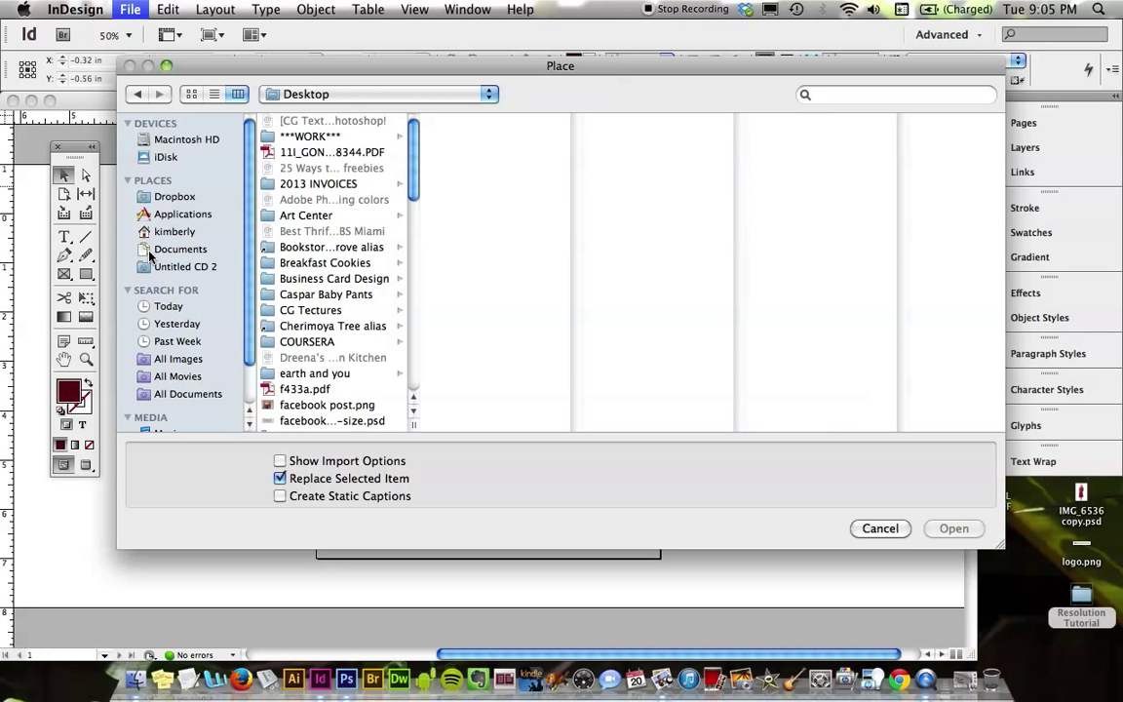
{"action": "scroll", "coordinate": [283, 351], "scroll_direction": "down", "scroll_amount": 10}
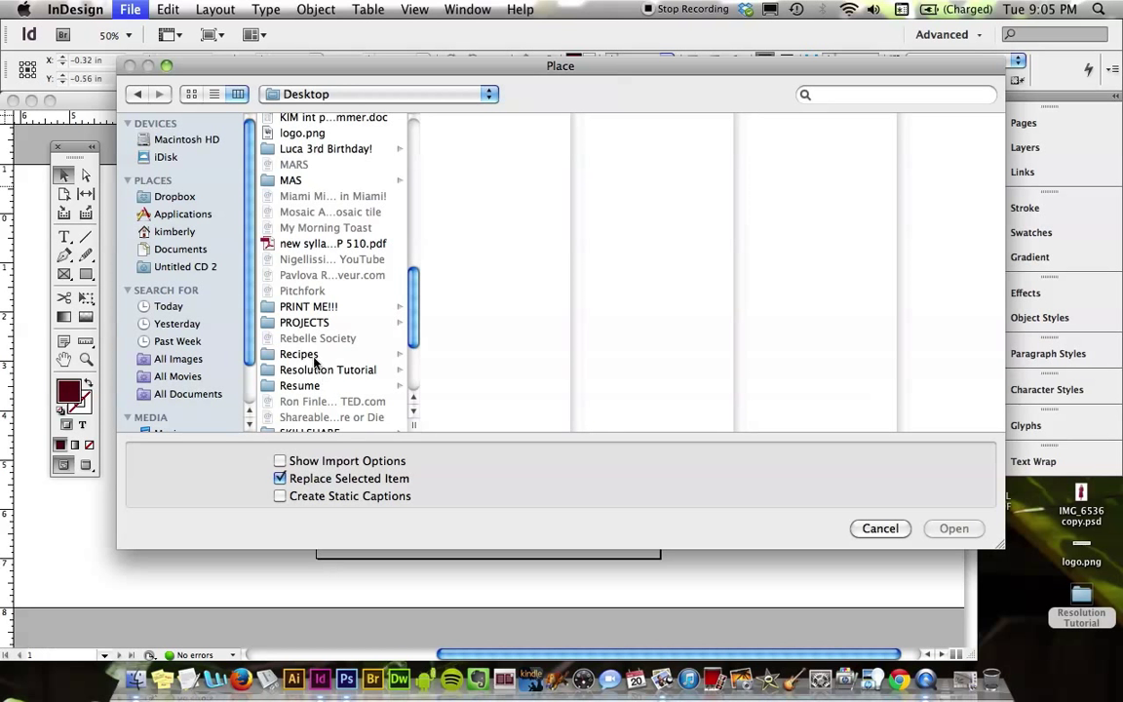
{"action": "left_click", "coordinate": [315, 356]}
{"action": "left_click", "coordinate": [335, 370]}
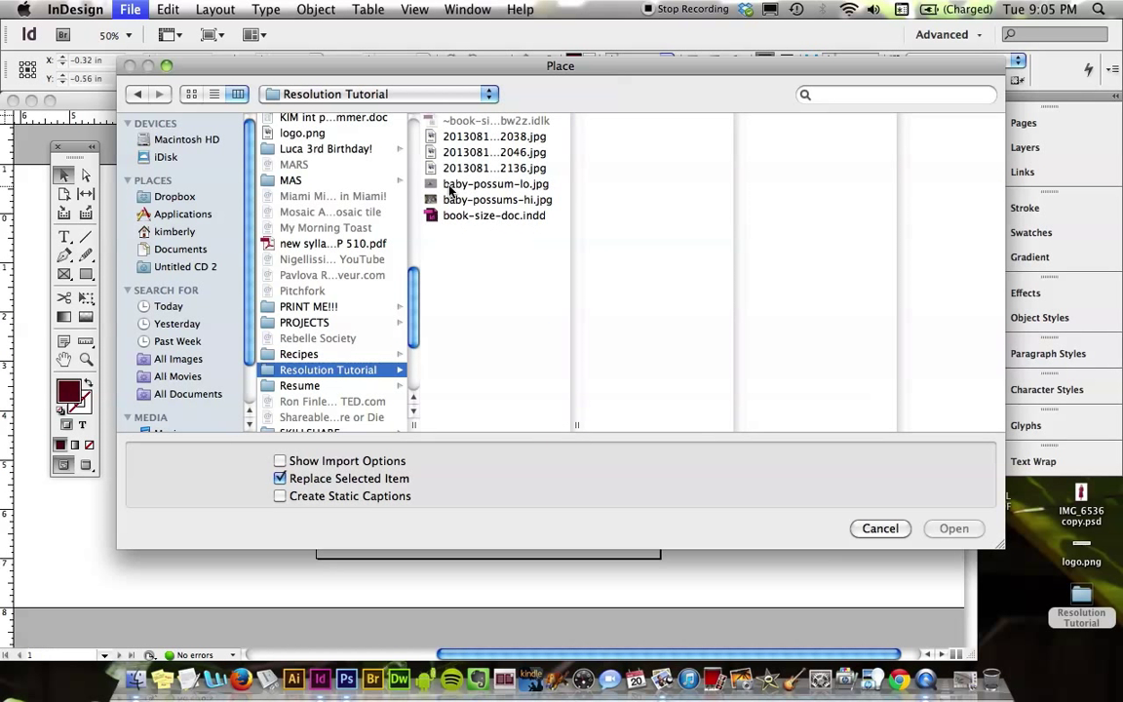
{"action": "left_click", "coordinate": [449, 186]}
{"action": "left_click", "coordinate": [451, 200], "text": "shift"}
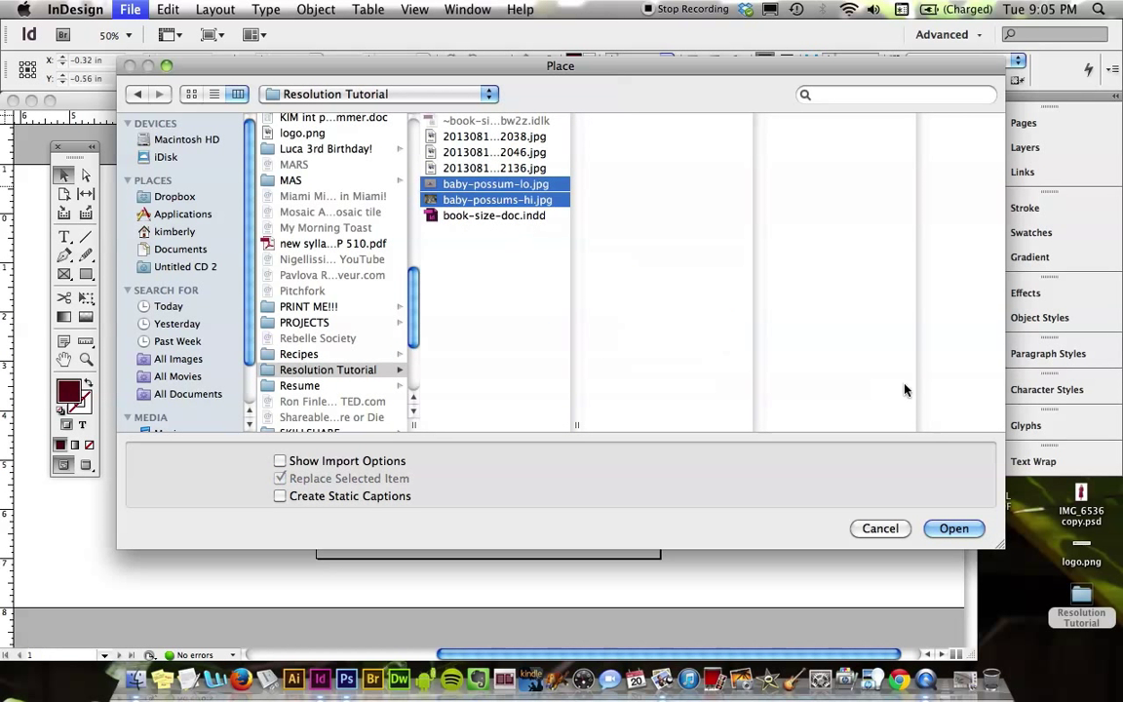
{"action": "left_click", "coordinate": [952, 528]}
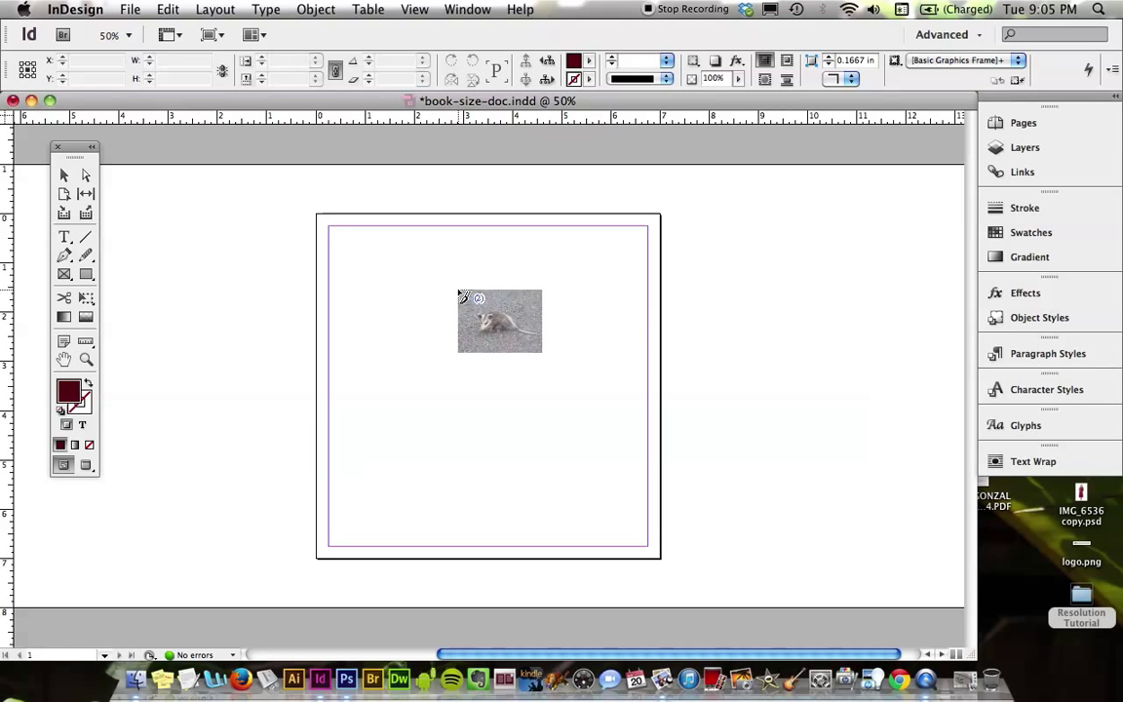
- Place the single possum at the top-left and the possum group at 100%, shifted up and right
{"action": "left_click", "coordinate": [338, 237]}
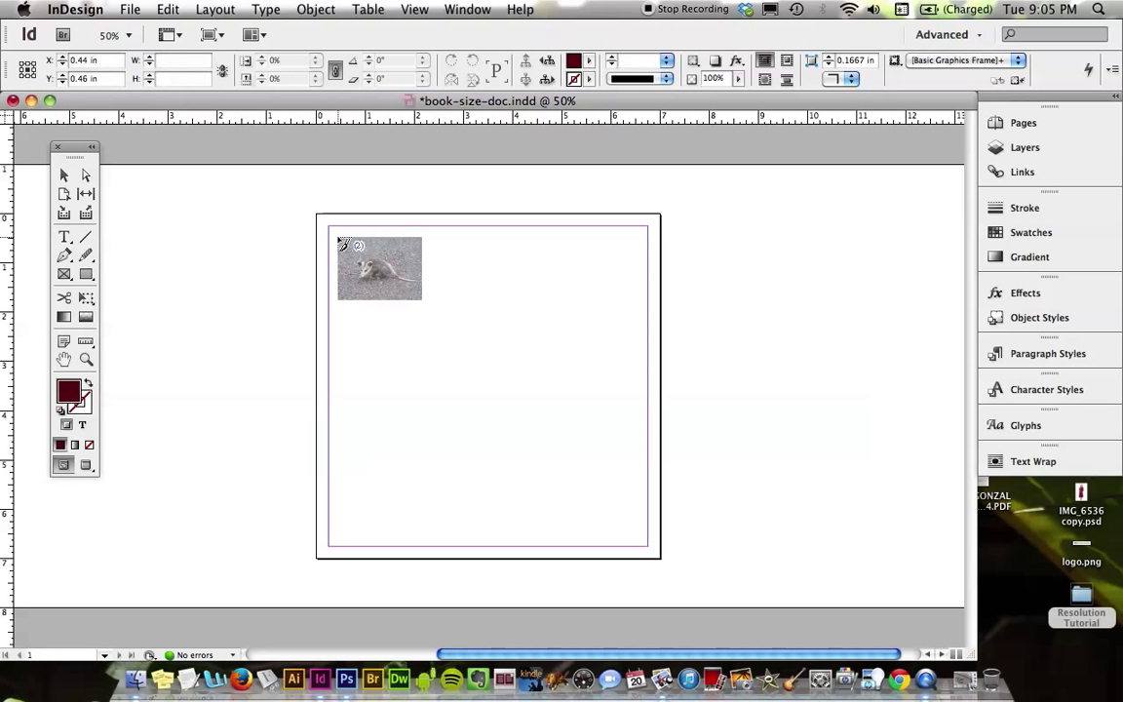
{"action": "left_click", "coordinate": [387, 352]}
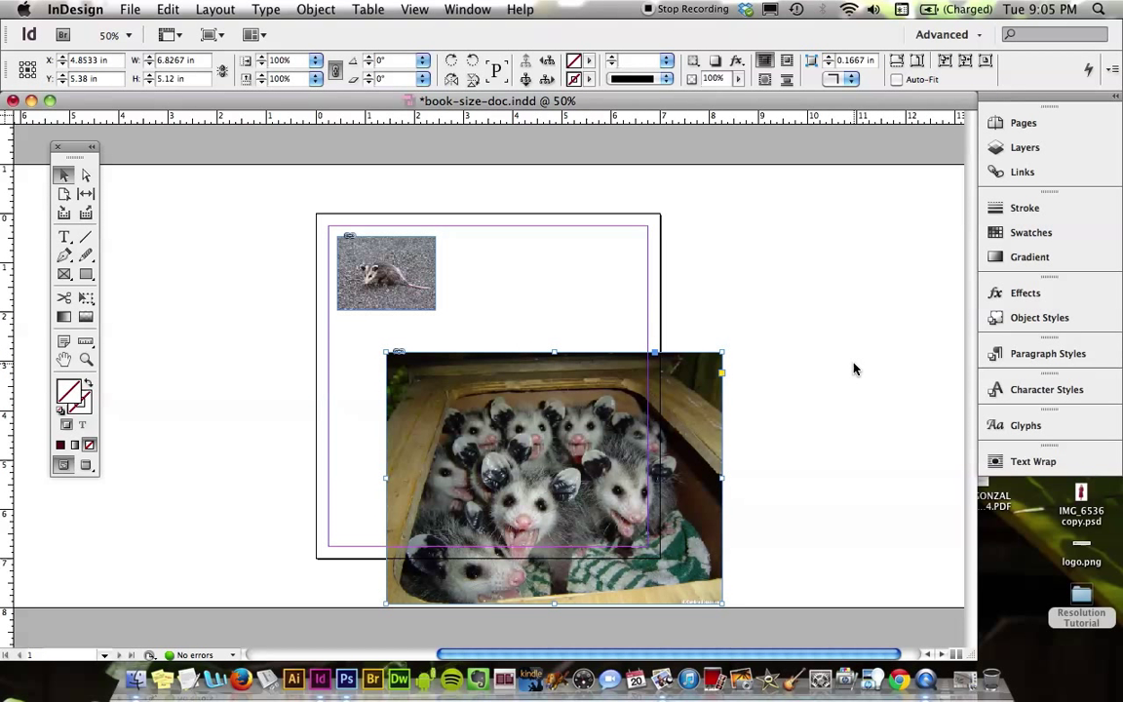
{"action": "left_click", "coordinate": [827, 368]}
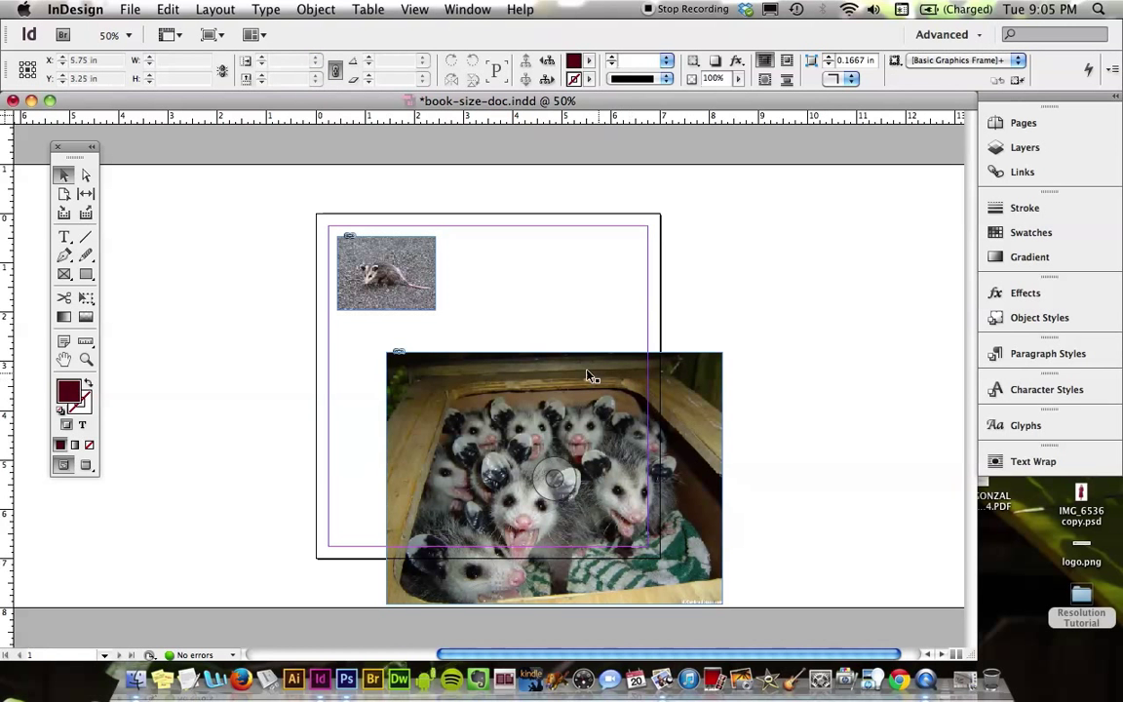
{"action": "left_click_drag", "start_coordinate": [579, 371], "coordinate": [664, 254]}
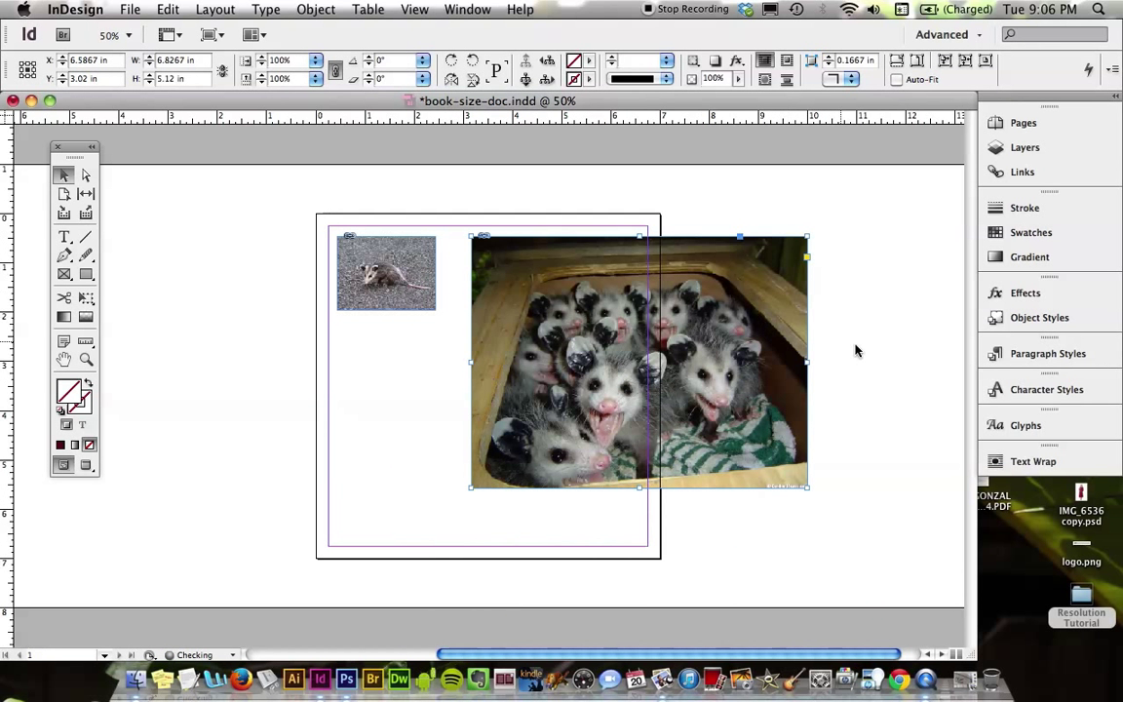
{"action": "left_click", "coordinate": [879, 366]}
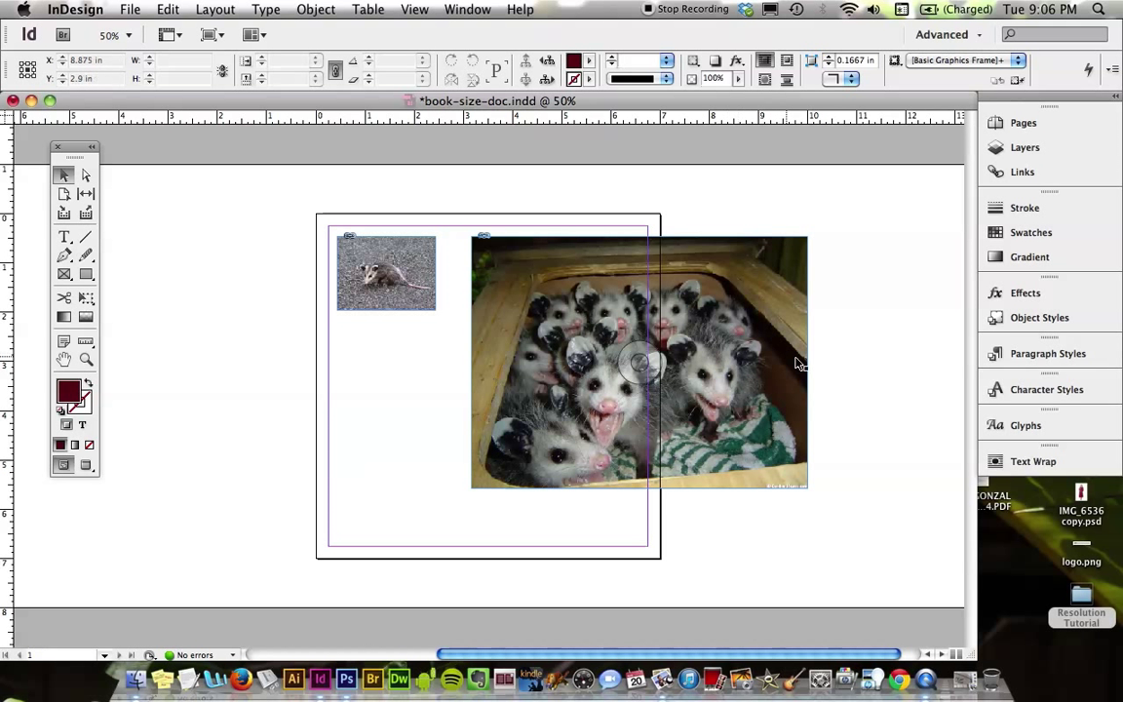
- Scale the possum-group photo proportionally to about 7.65 × 5.73 in, moved up and right
{"action": "left_click_drag", "start_coordinate": [744, 388], "coordinate": [752, 393]}
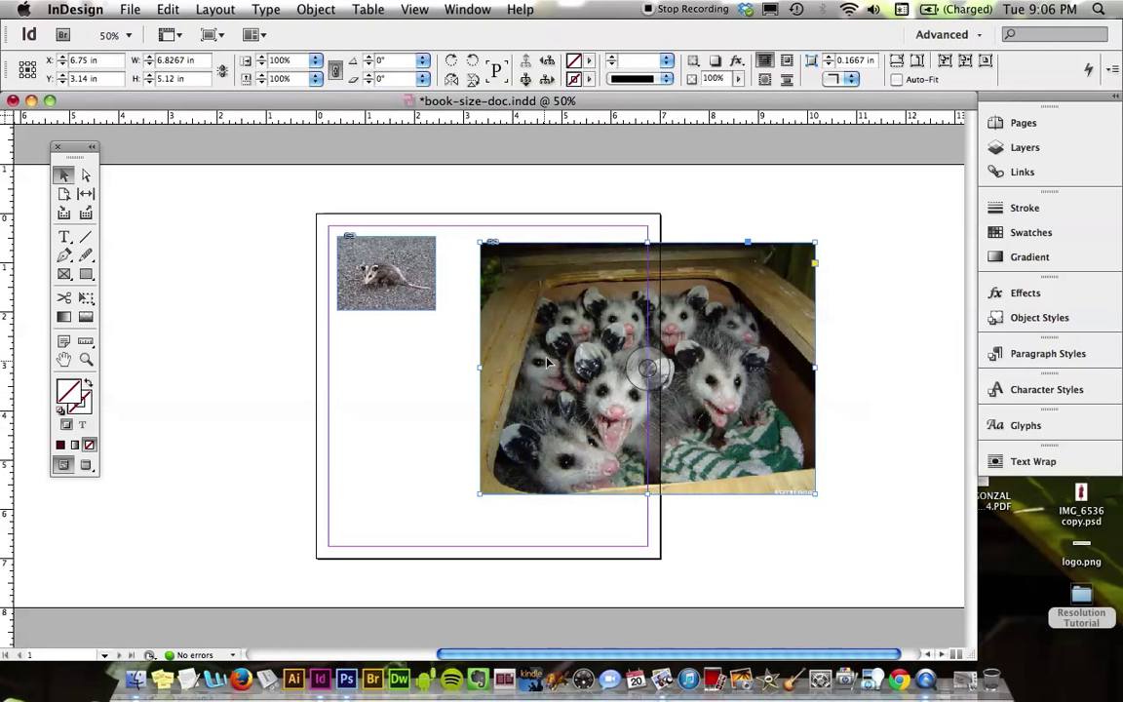
{"action": "left_click_drag", "start_coordinate": [550, 355], "coordinate": [562, 341]}
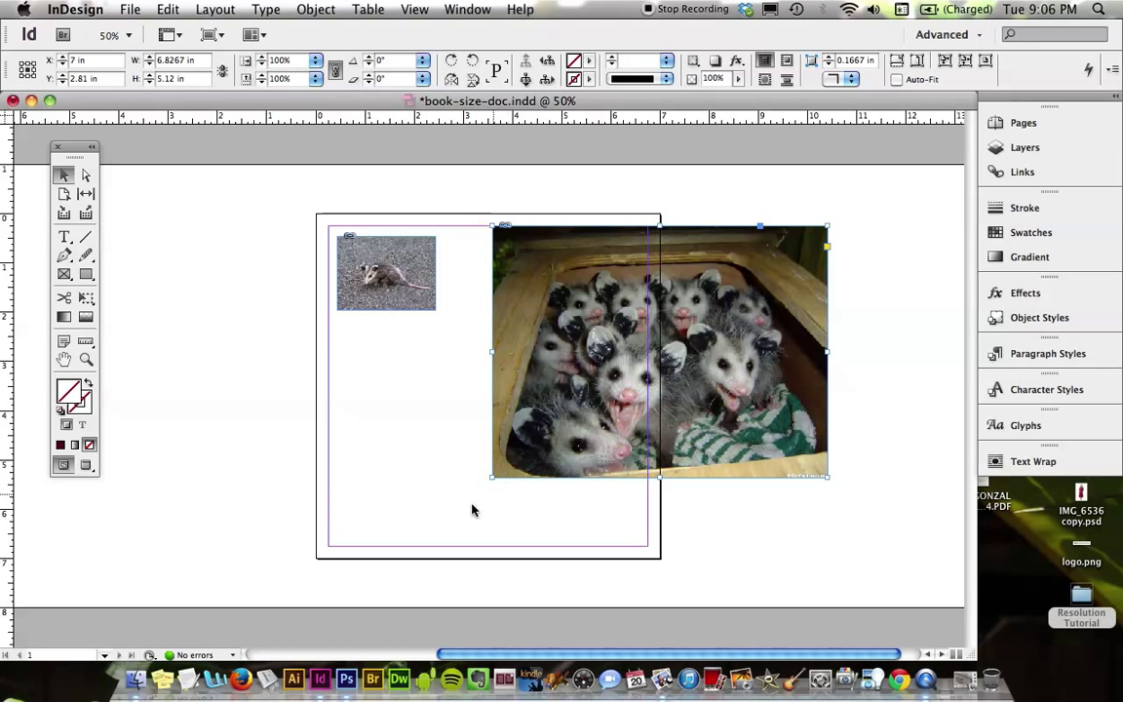
{"action": "left_click_drag", "start_coordinate": [489, 481], "coordinate": [453, 506]}
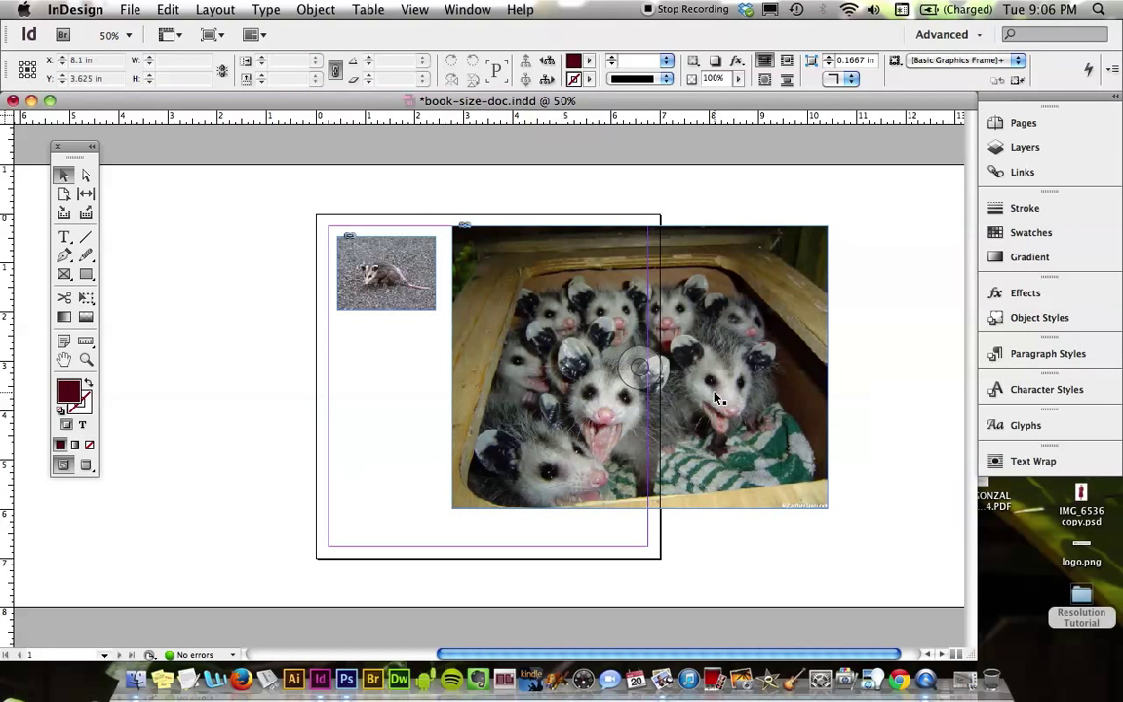
{"action": "left_click_drag", "start_coordinate": [678, 396], "coordinate": [706, 368]}
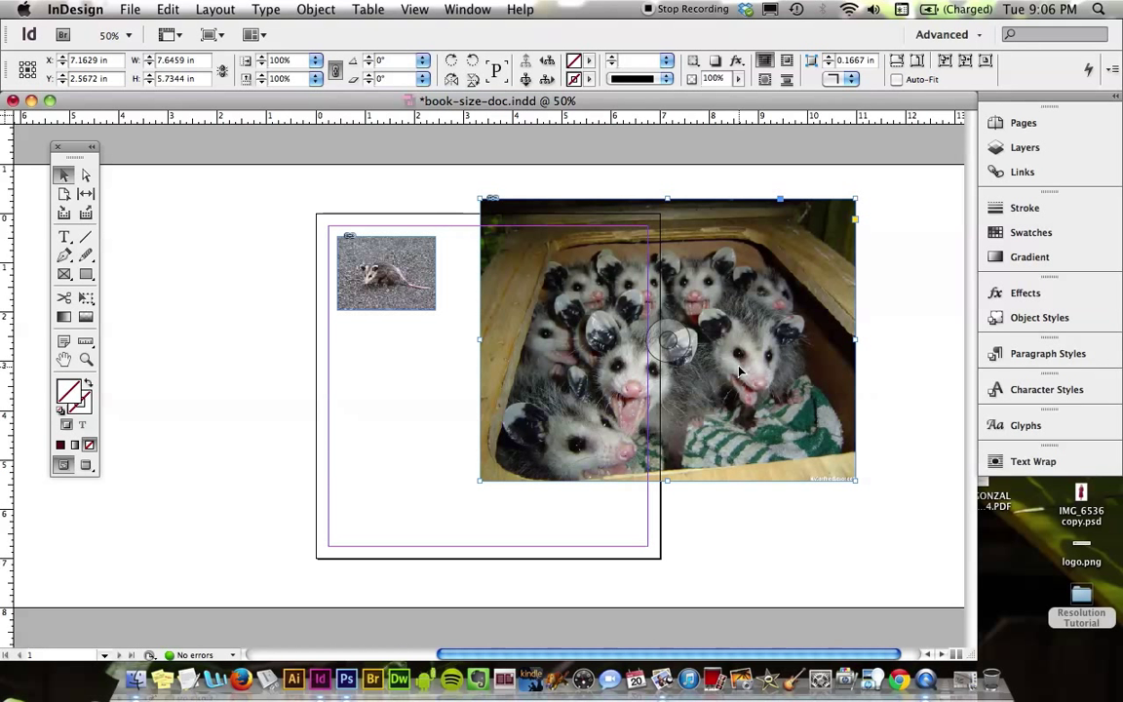
{"action": "left_click", "coordinate": [357, 280]}
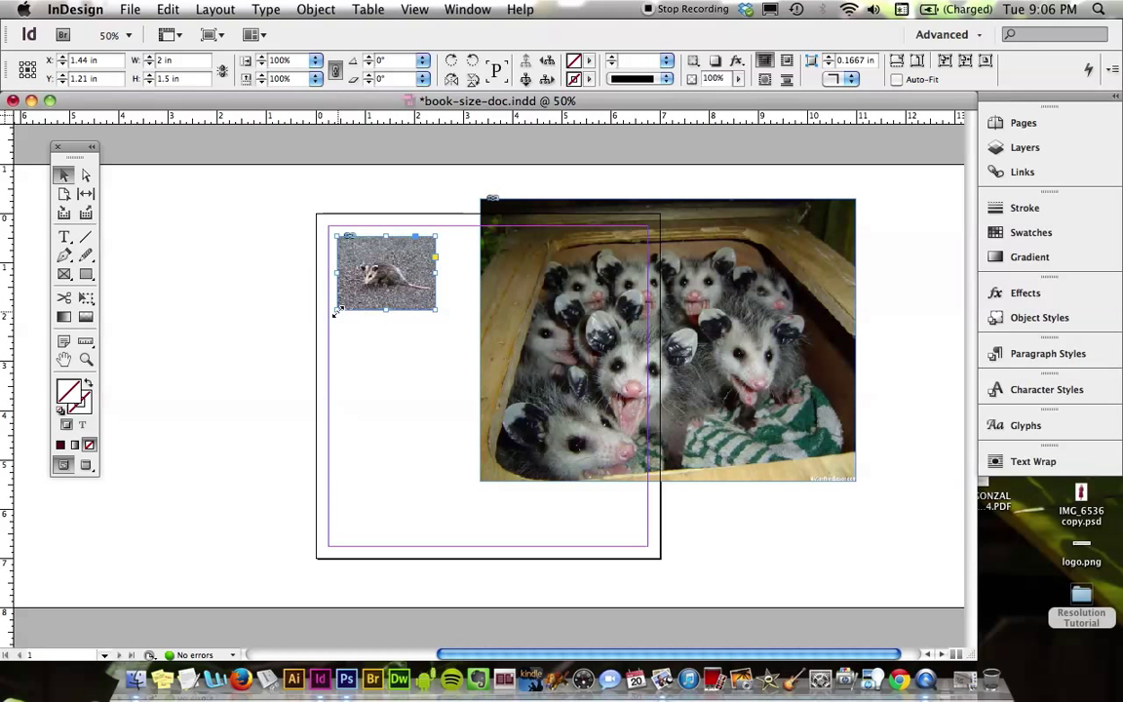
- Scale the single-possum photo to about 8.04 × 6.03 in, overhanging the page's left edge
{"action": "left_click_drag", "start_coordinate": [338, 310], "coordinate": [40, 532]}
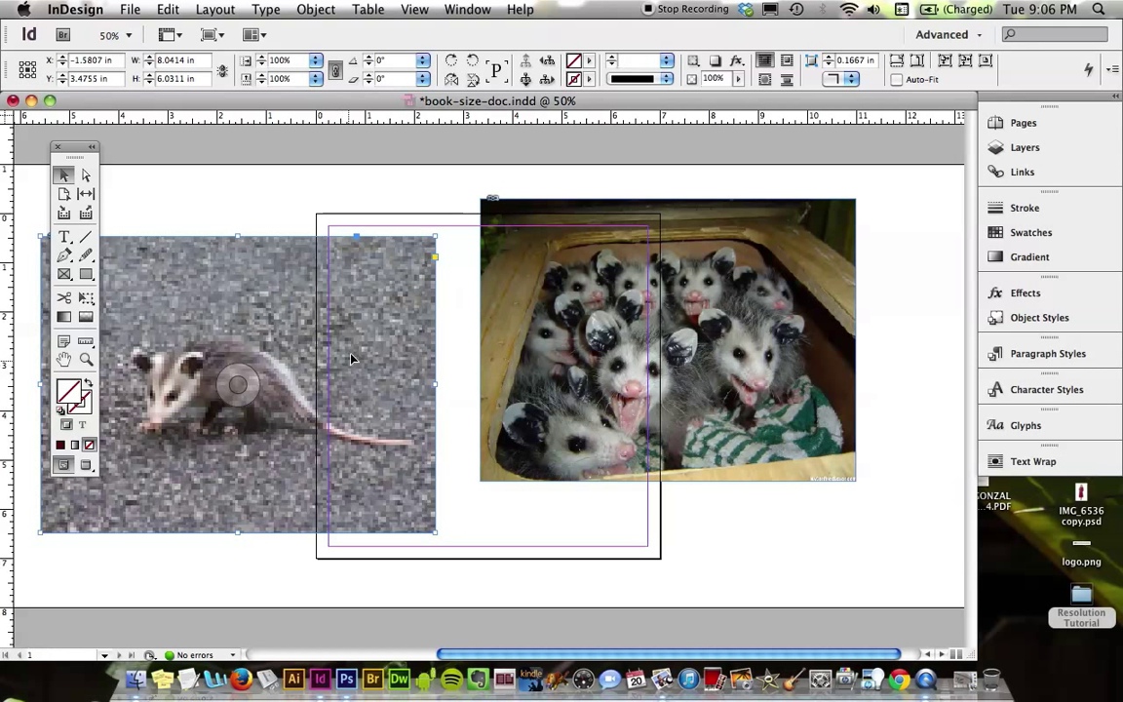
{"action": "left_click", "coordinate": [766, 530]}
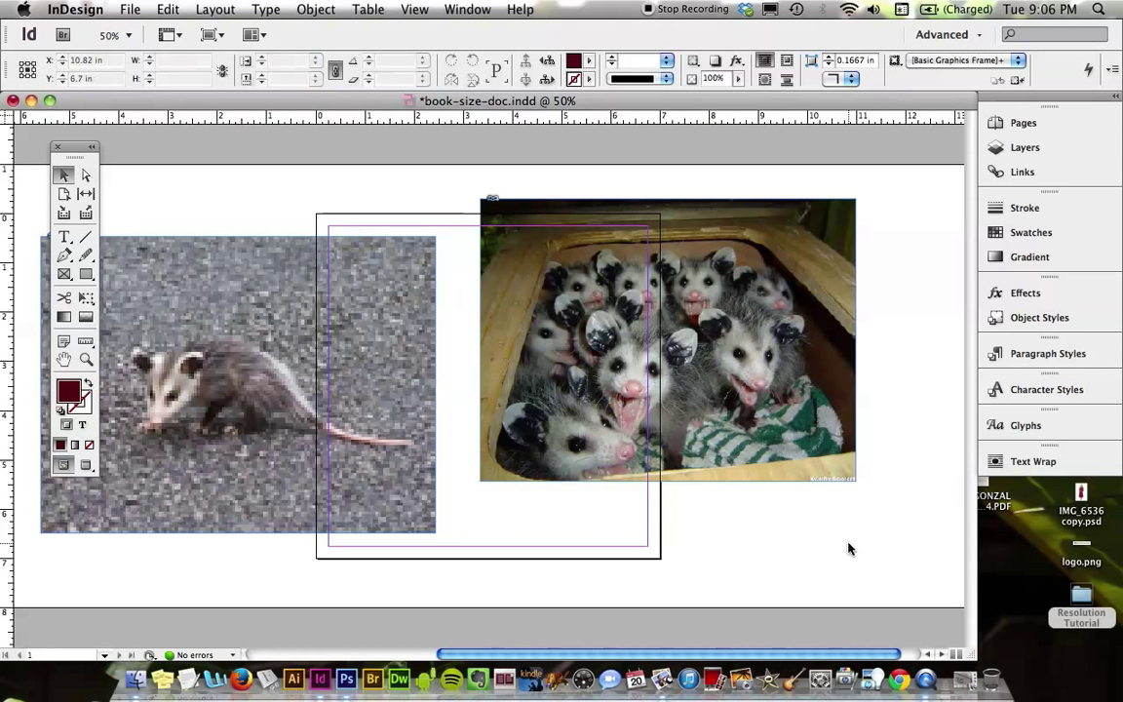